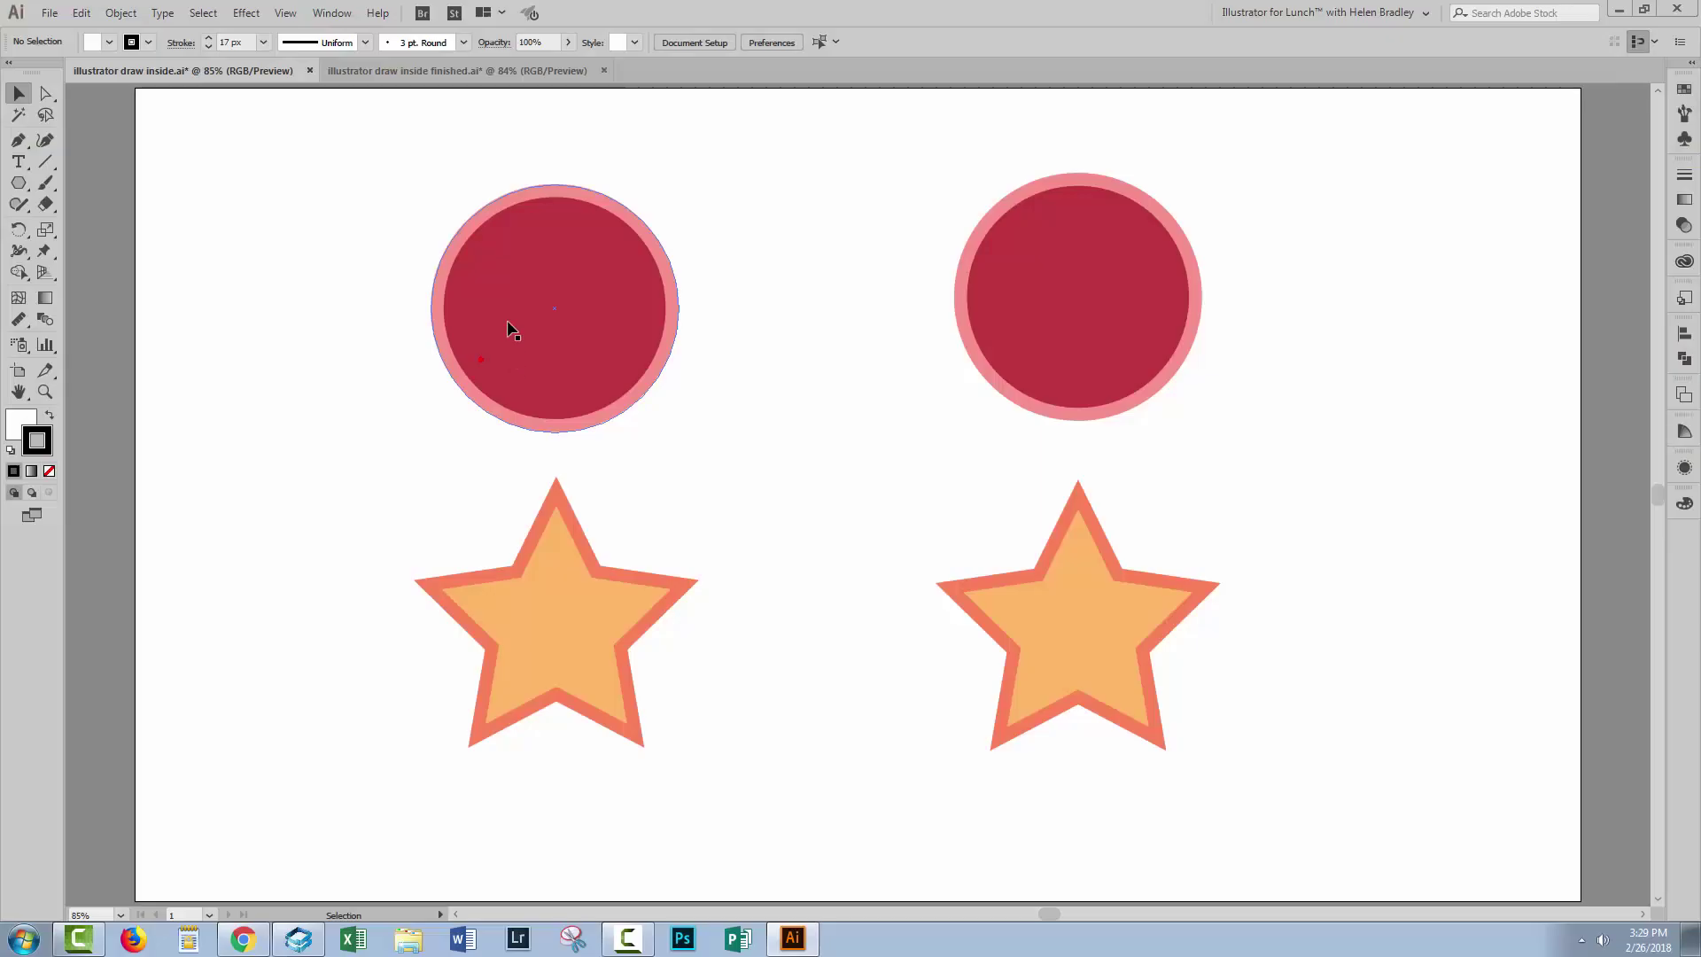
- Marquee-select the left circle and star together
{"action": "left_click", "coordinate": [1123, 295]}
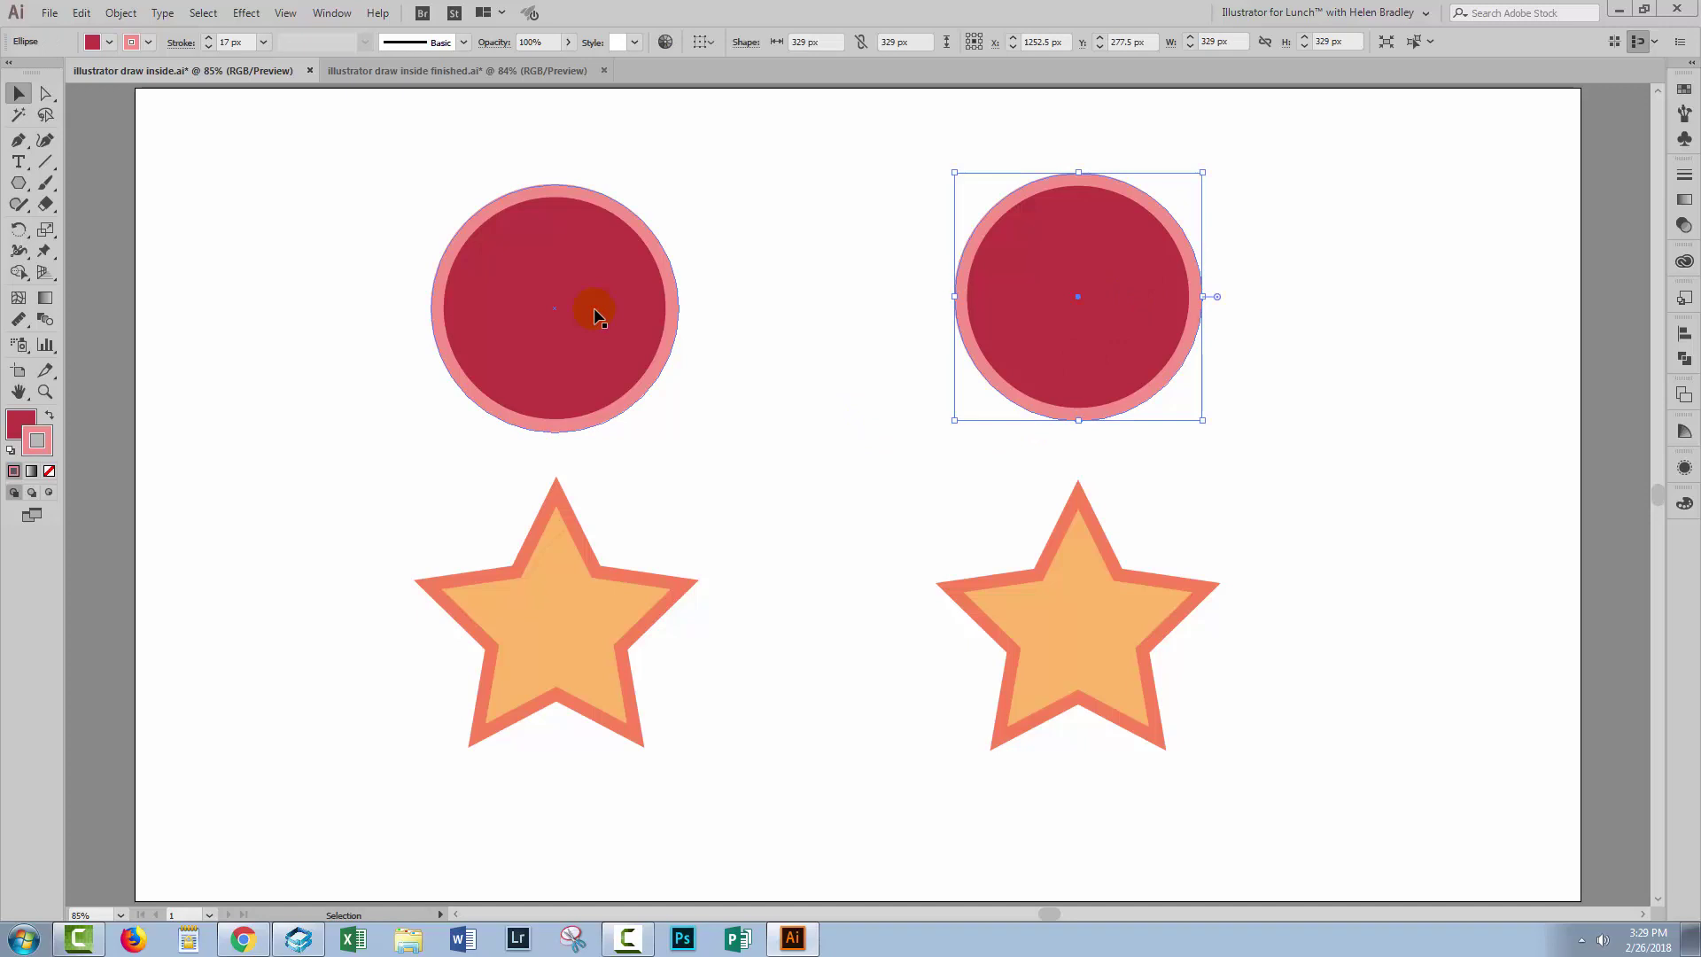
{"action": "left_click", "coordinate": [593, 315]}
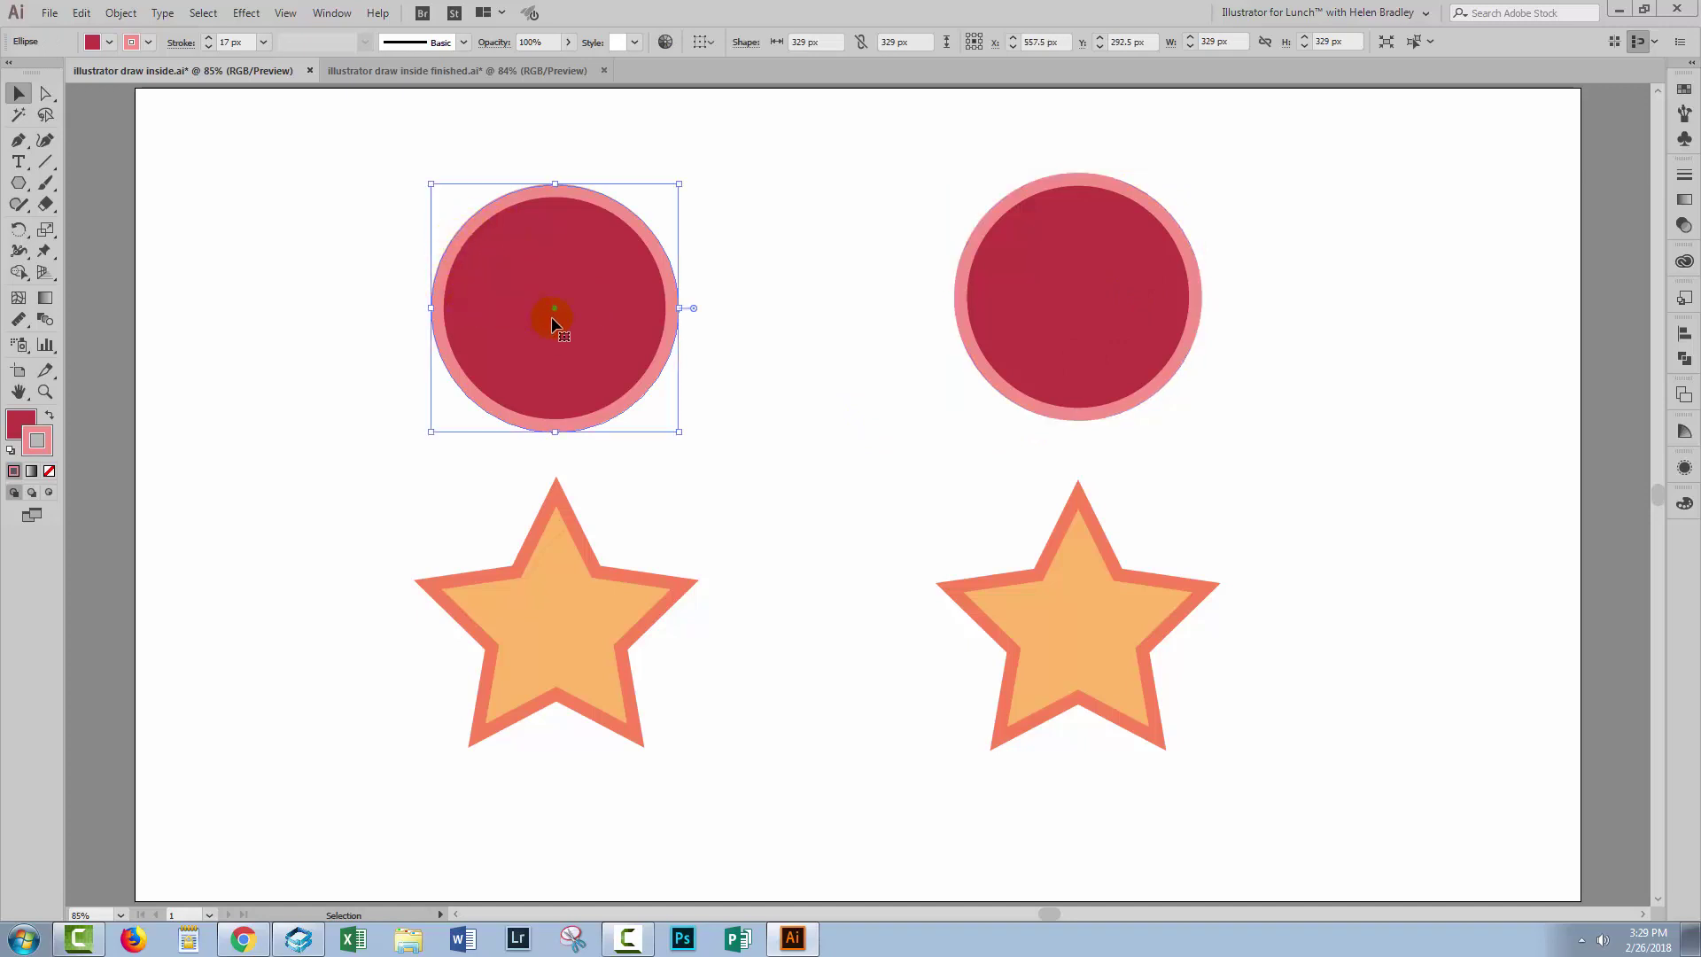
{"action": "left_click", "coordinate": [568, 667]}
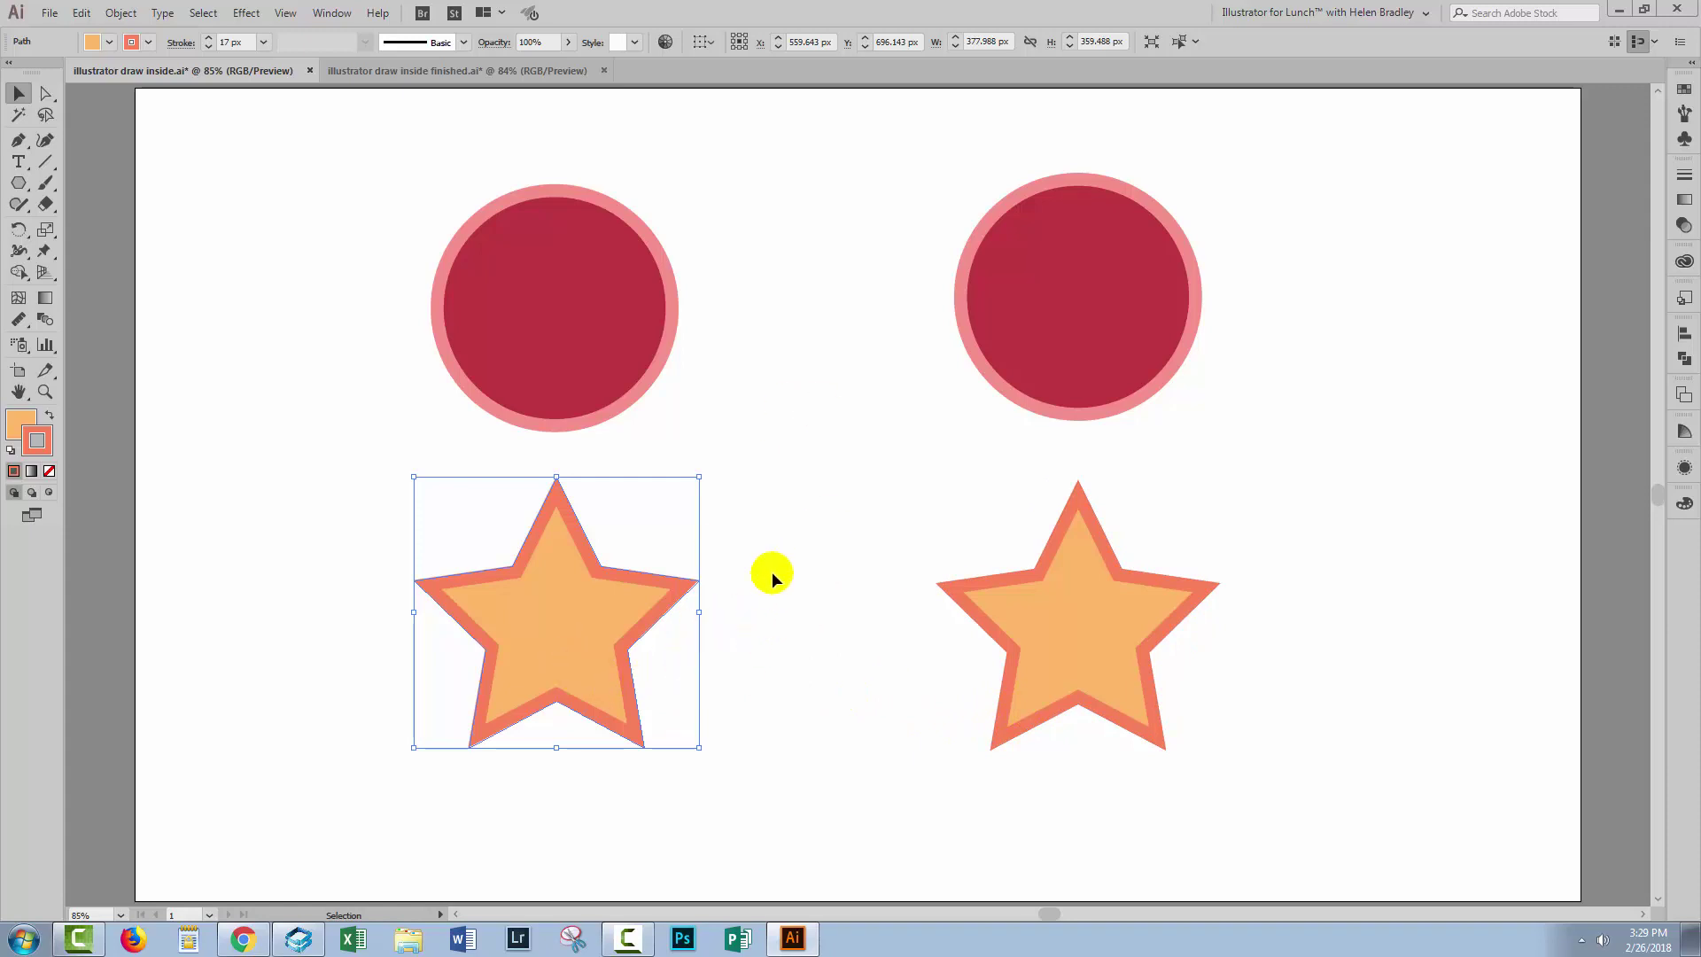
{"action": "left_click_drag", "start_coordinate": [333, 172], "coordinate": [673, 743]}
- Alt-drag a copy of the pair to the right and space the three pairs across the artboard
{"action": "left_click_drag", "start_coordinate": [547, 649], "coordinate": [1398, 627]}
{"action": "left_click_drag", "start_coordinate": [914, 182], "coordinate": [975, 667]}
{"action": "left_click", "coordinate": [771, 706]}
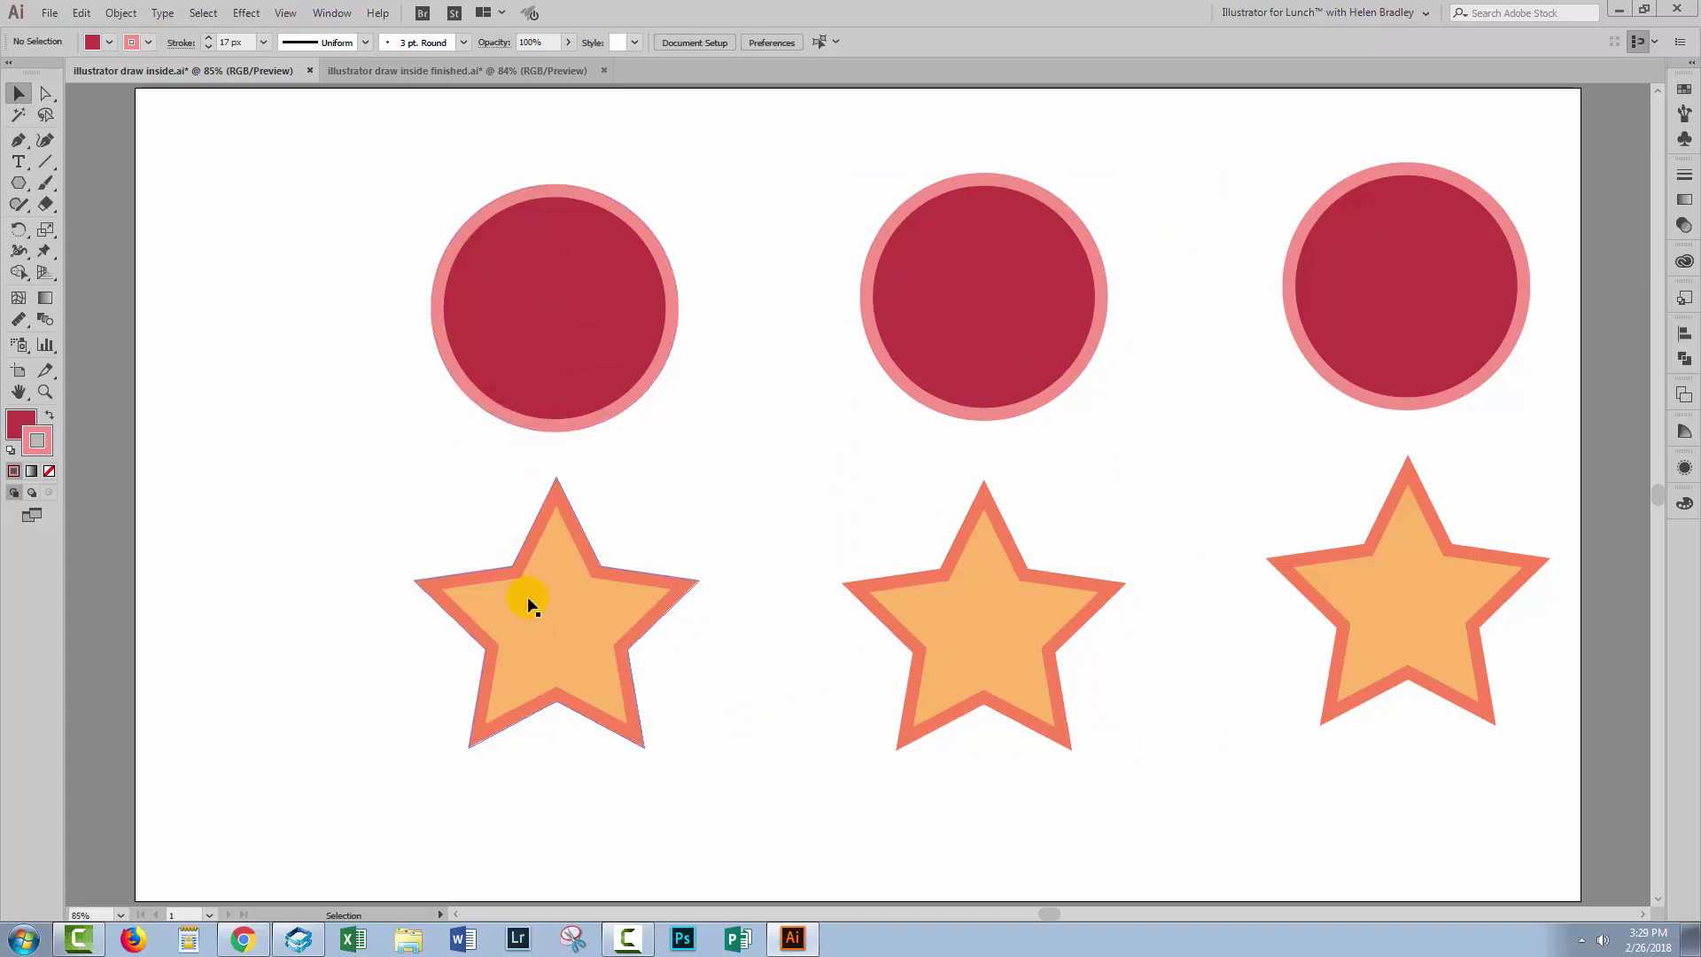
- Move the left star up and centre it on the left circle
{"action": "left_click_drag", "start_coordinate": [524, 664], "coordinate": [530, 353]}
{"action": "left_click", "coordinate": [624, 498]}
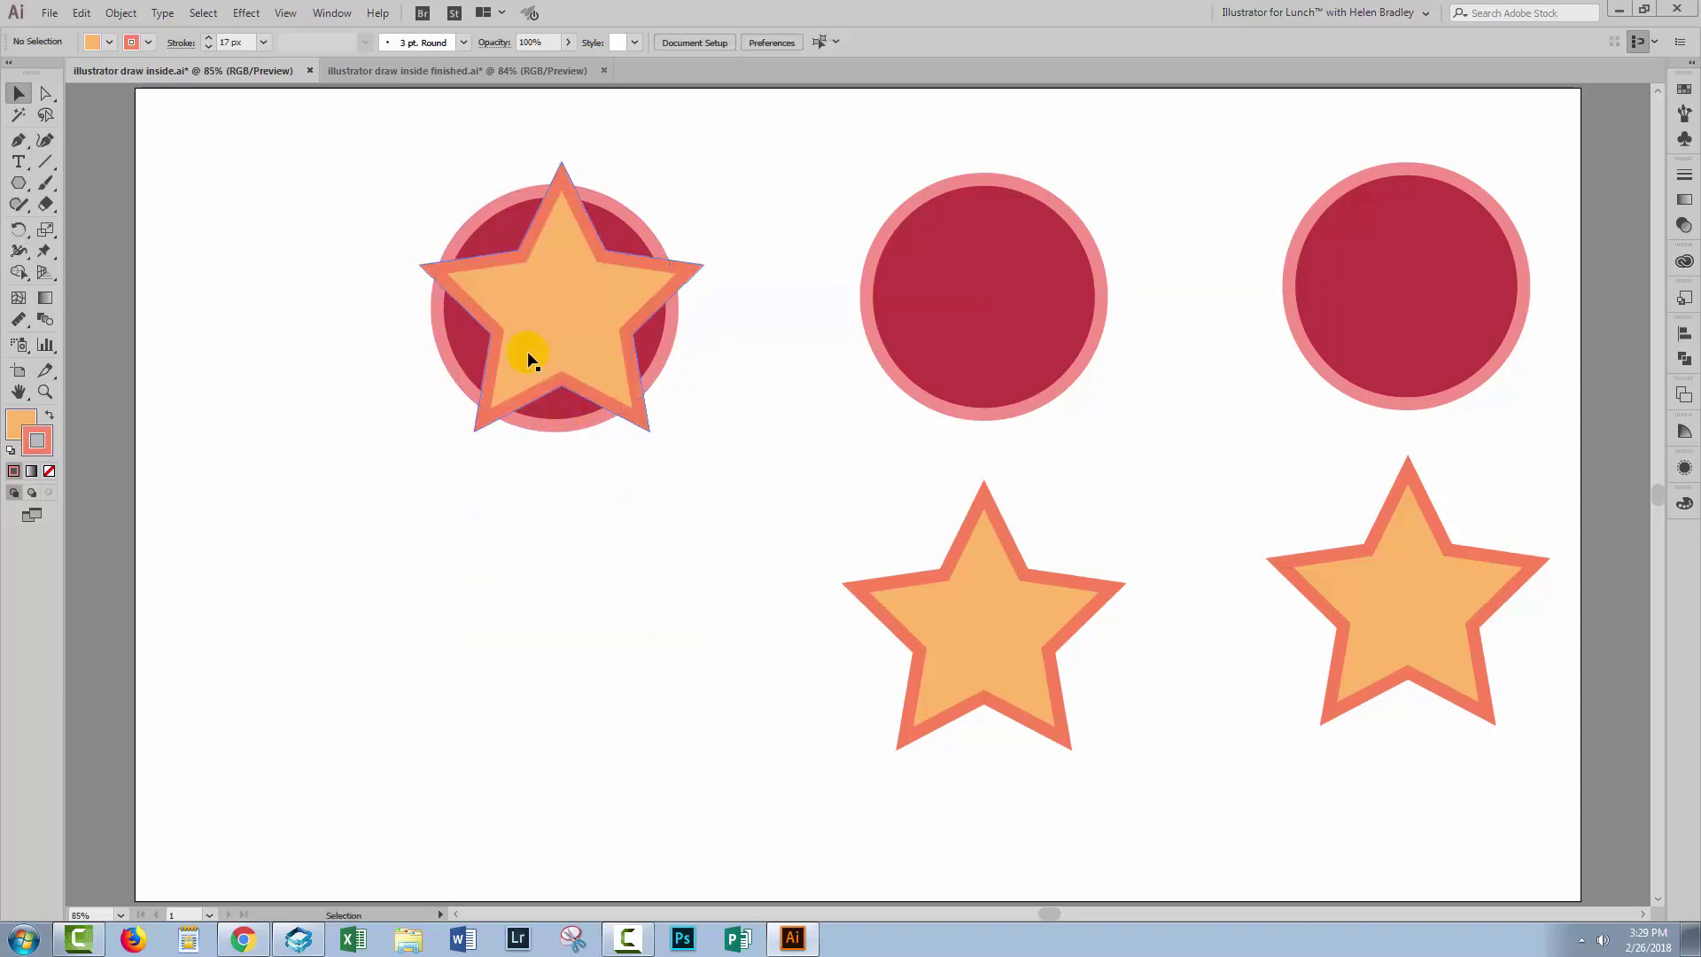
{"action": "left_click_drag", "start_coordinate": [535, 257], "coordinate": [529, 257]}
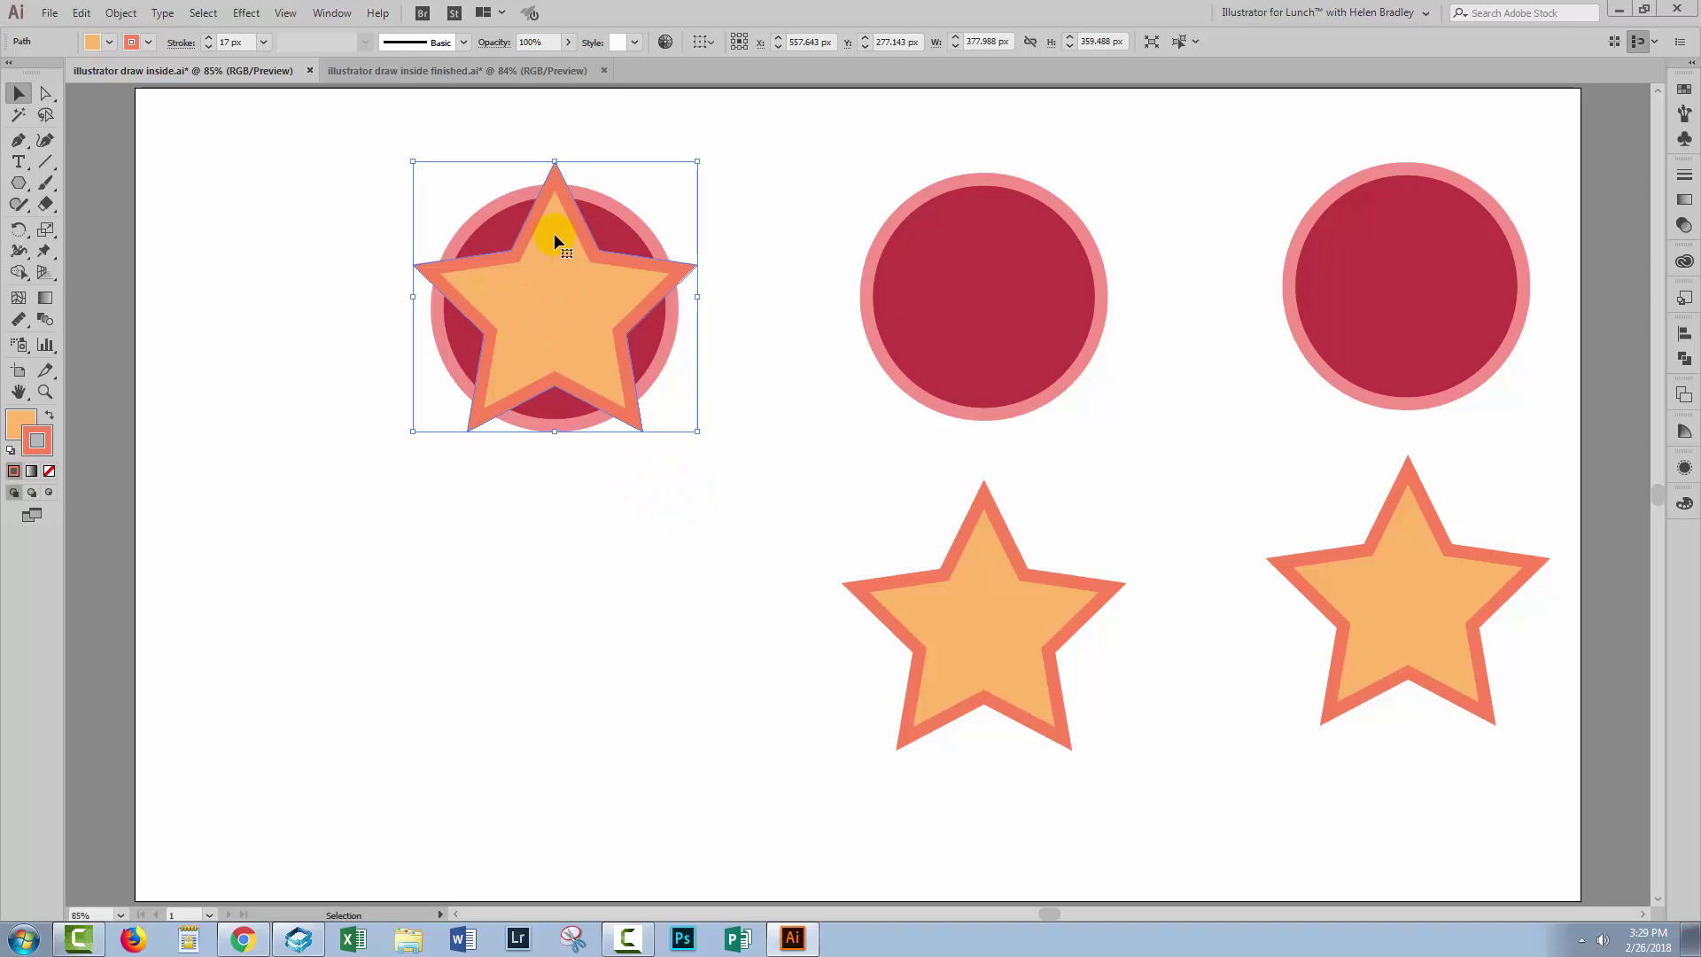
- Send the left star to the back with Object > Arrange > Send to Back
{"action": "left_click", "coordinate": [115, 14]}
{"action": "mouse_move", "coordinate": [142, 53]}
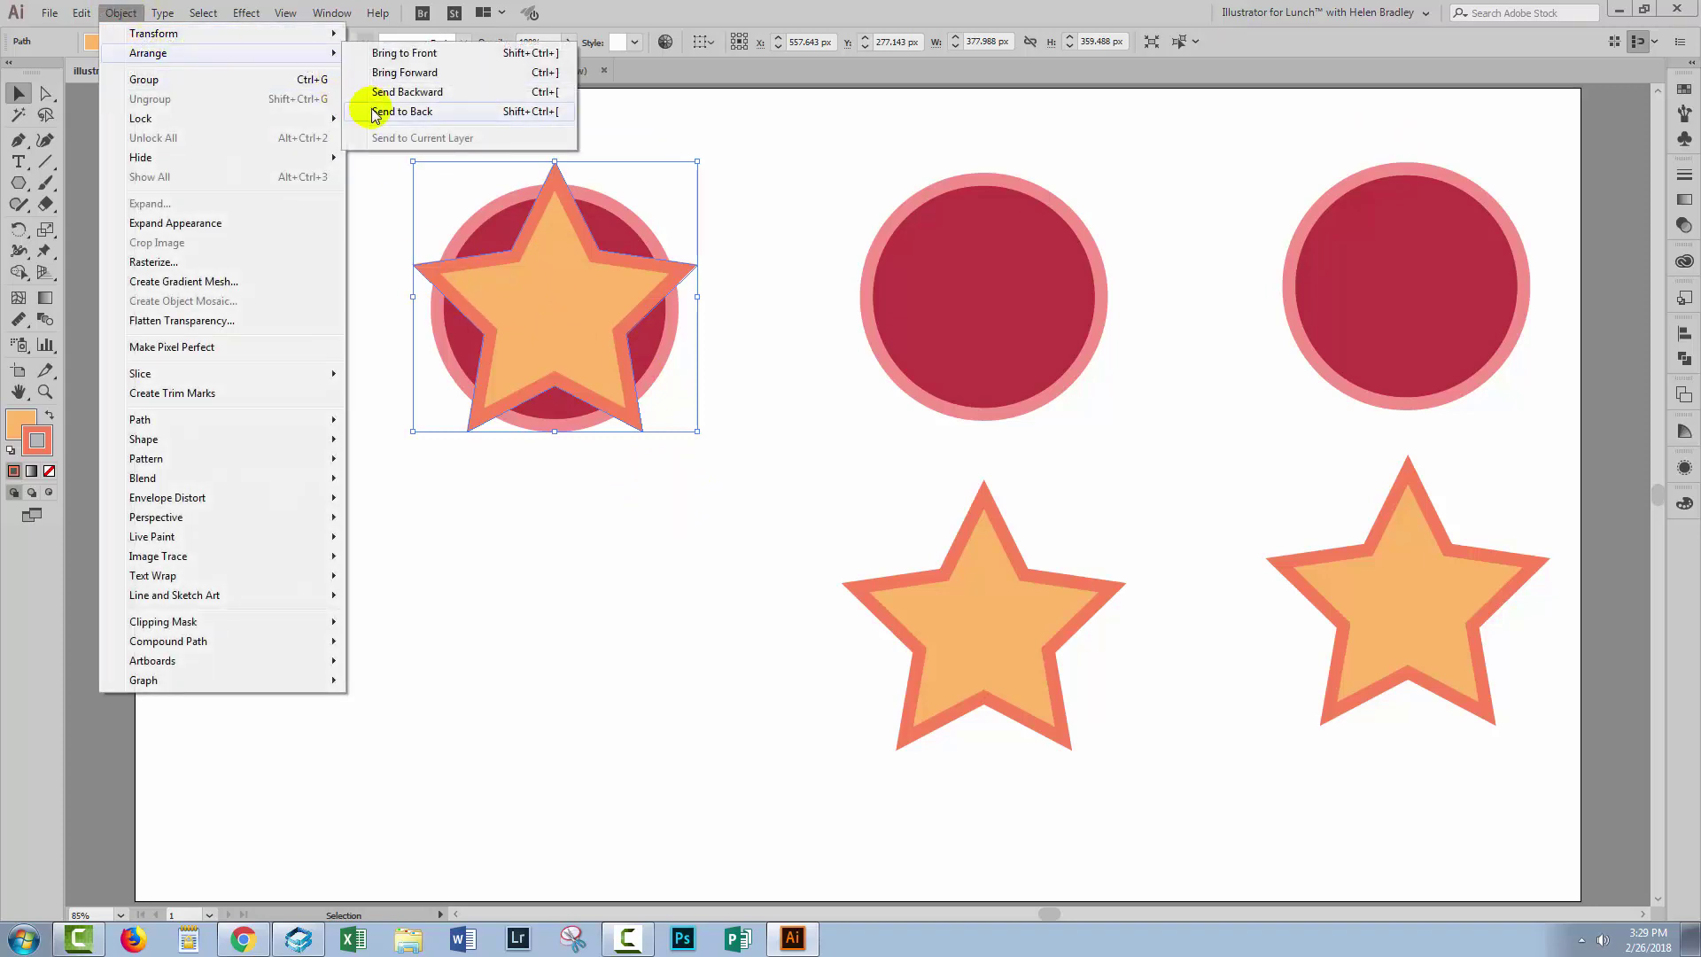
{"action": "left_click", "coordinate": [402, 112]}
{"action": "left_click", "coordinate": [528, 494]}
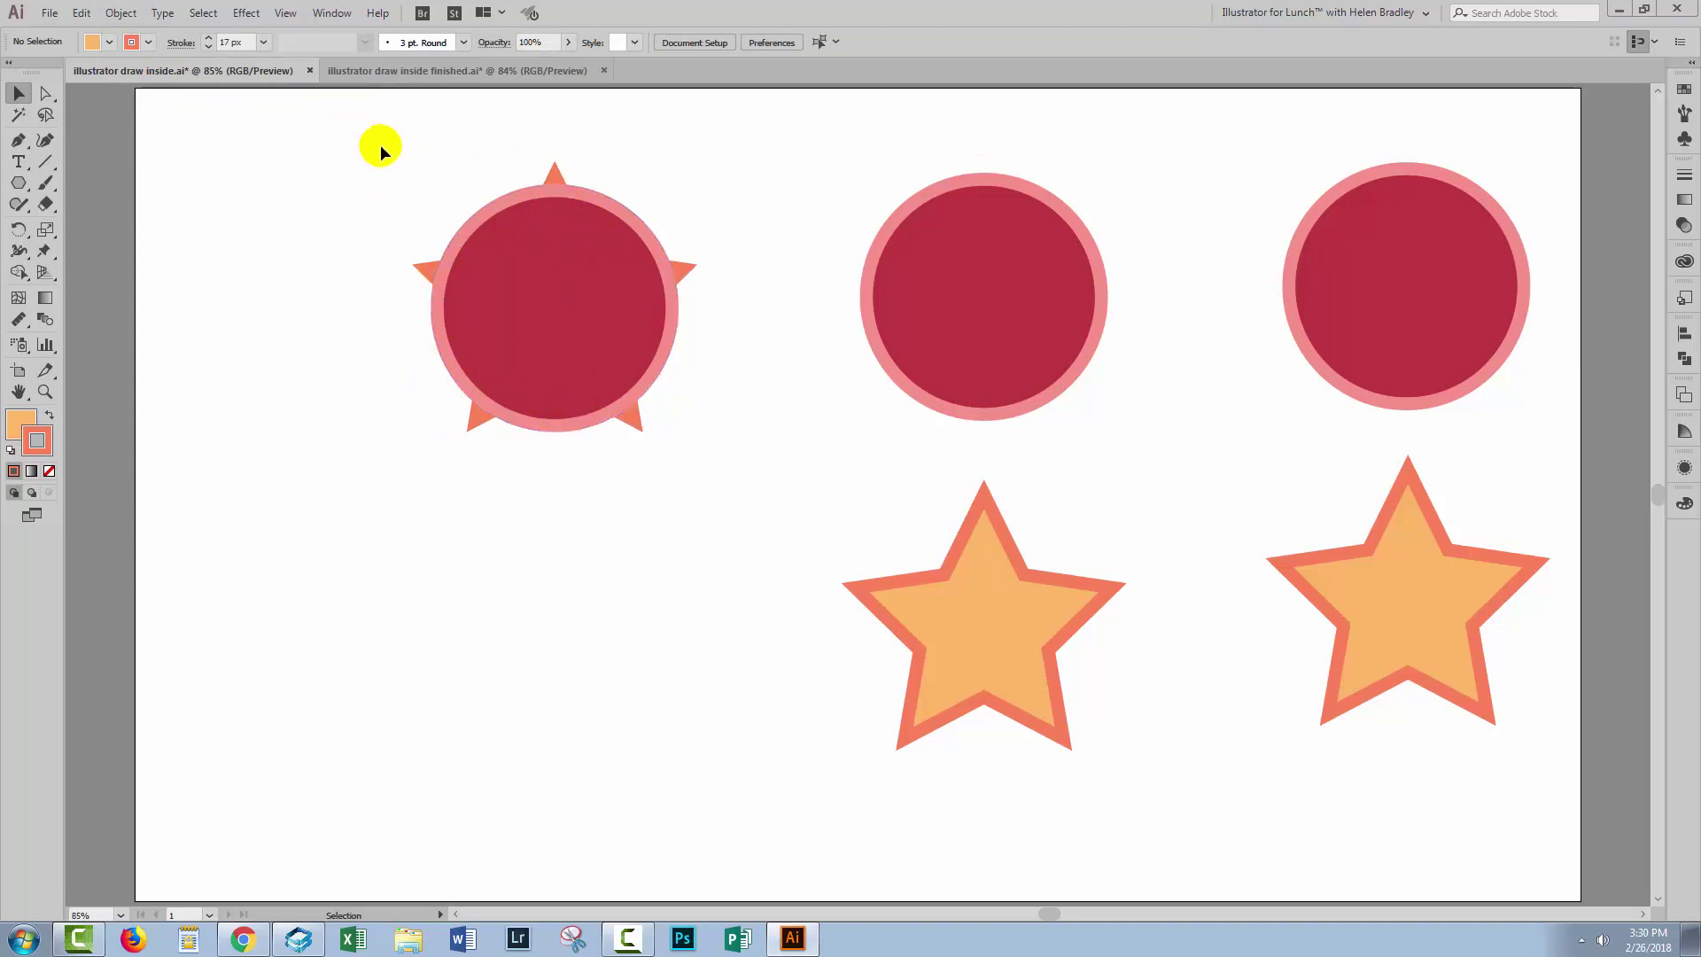
- Select the left circle and star and apply Make Clipping Mask
{"action": "left_click_drag", "start_coordinate": [380, 145], "coordinate": [675, 457]}
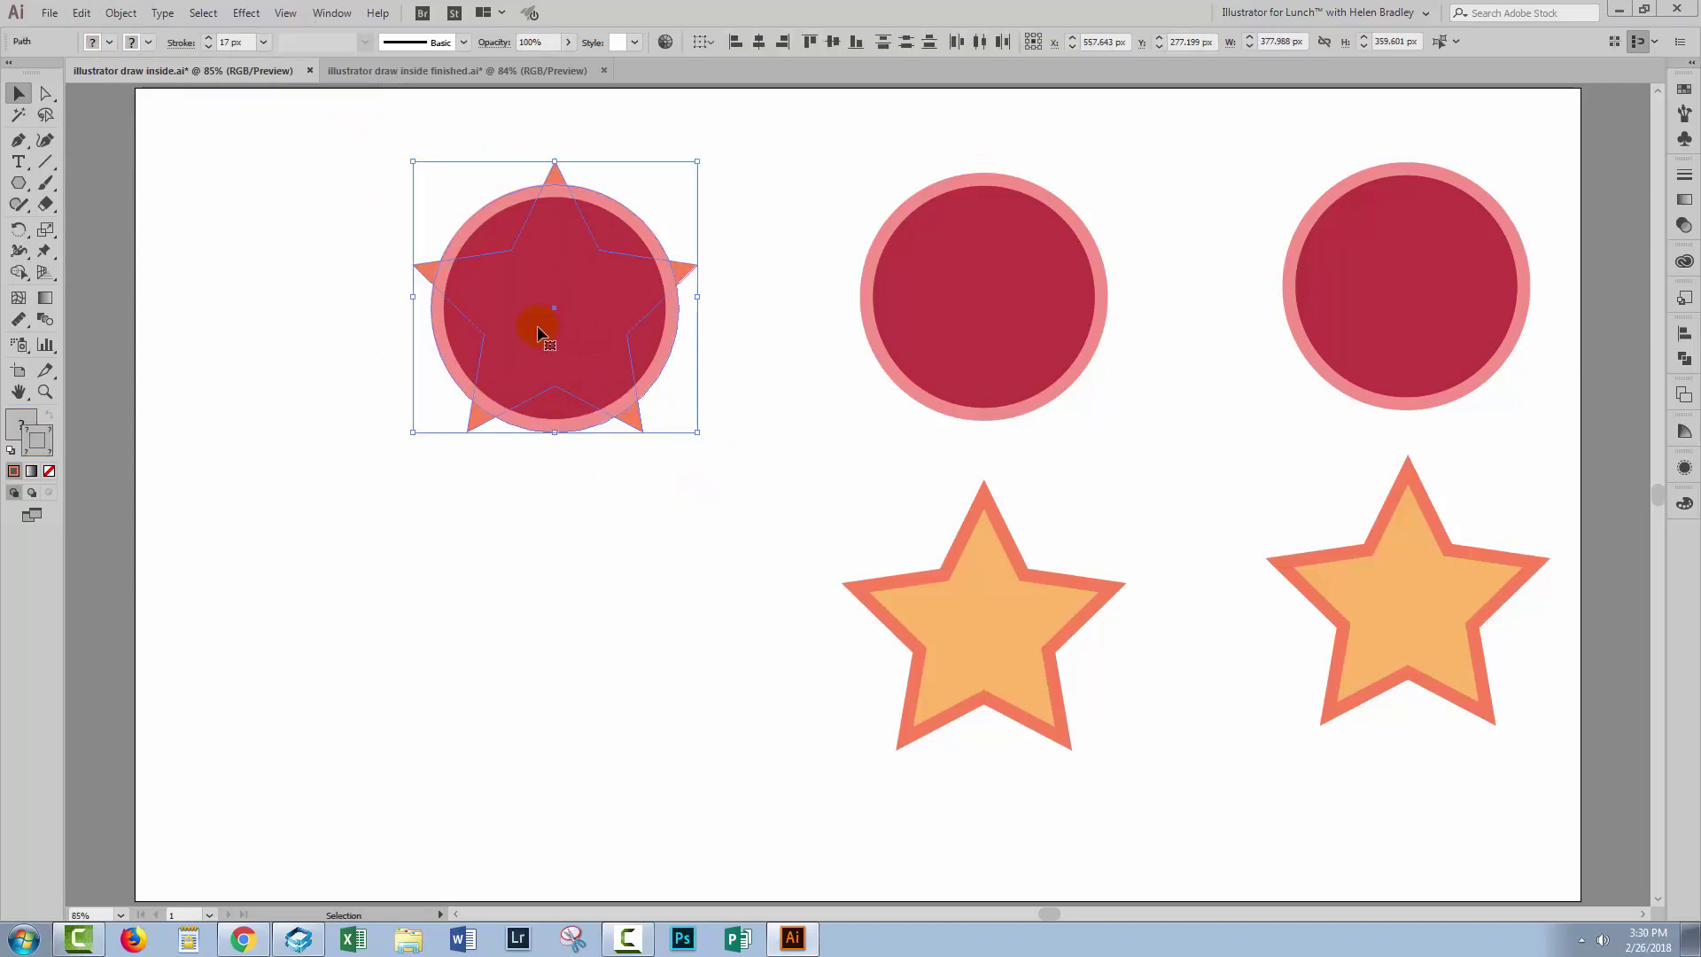
{"action": "right_click", "coordinate": [537, 328]}
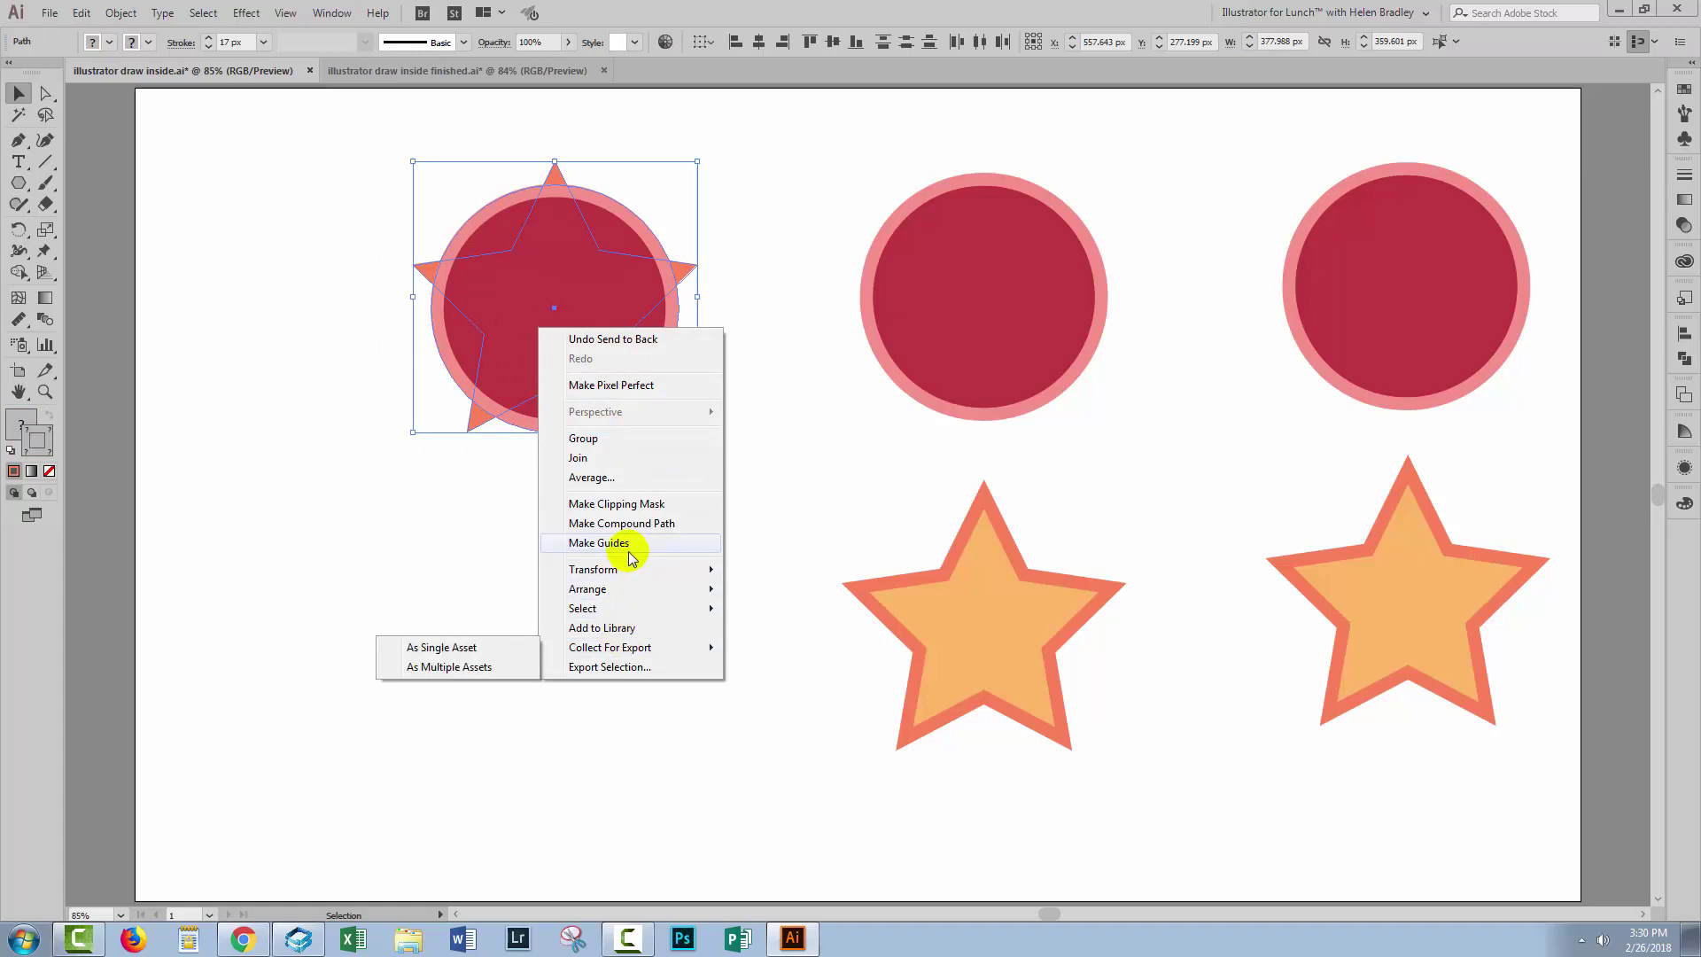
{"action": "left_click", "coordinate": [625, 503]}
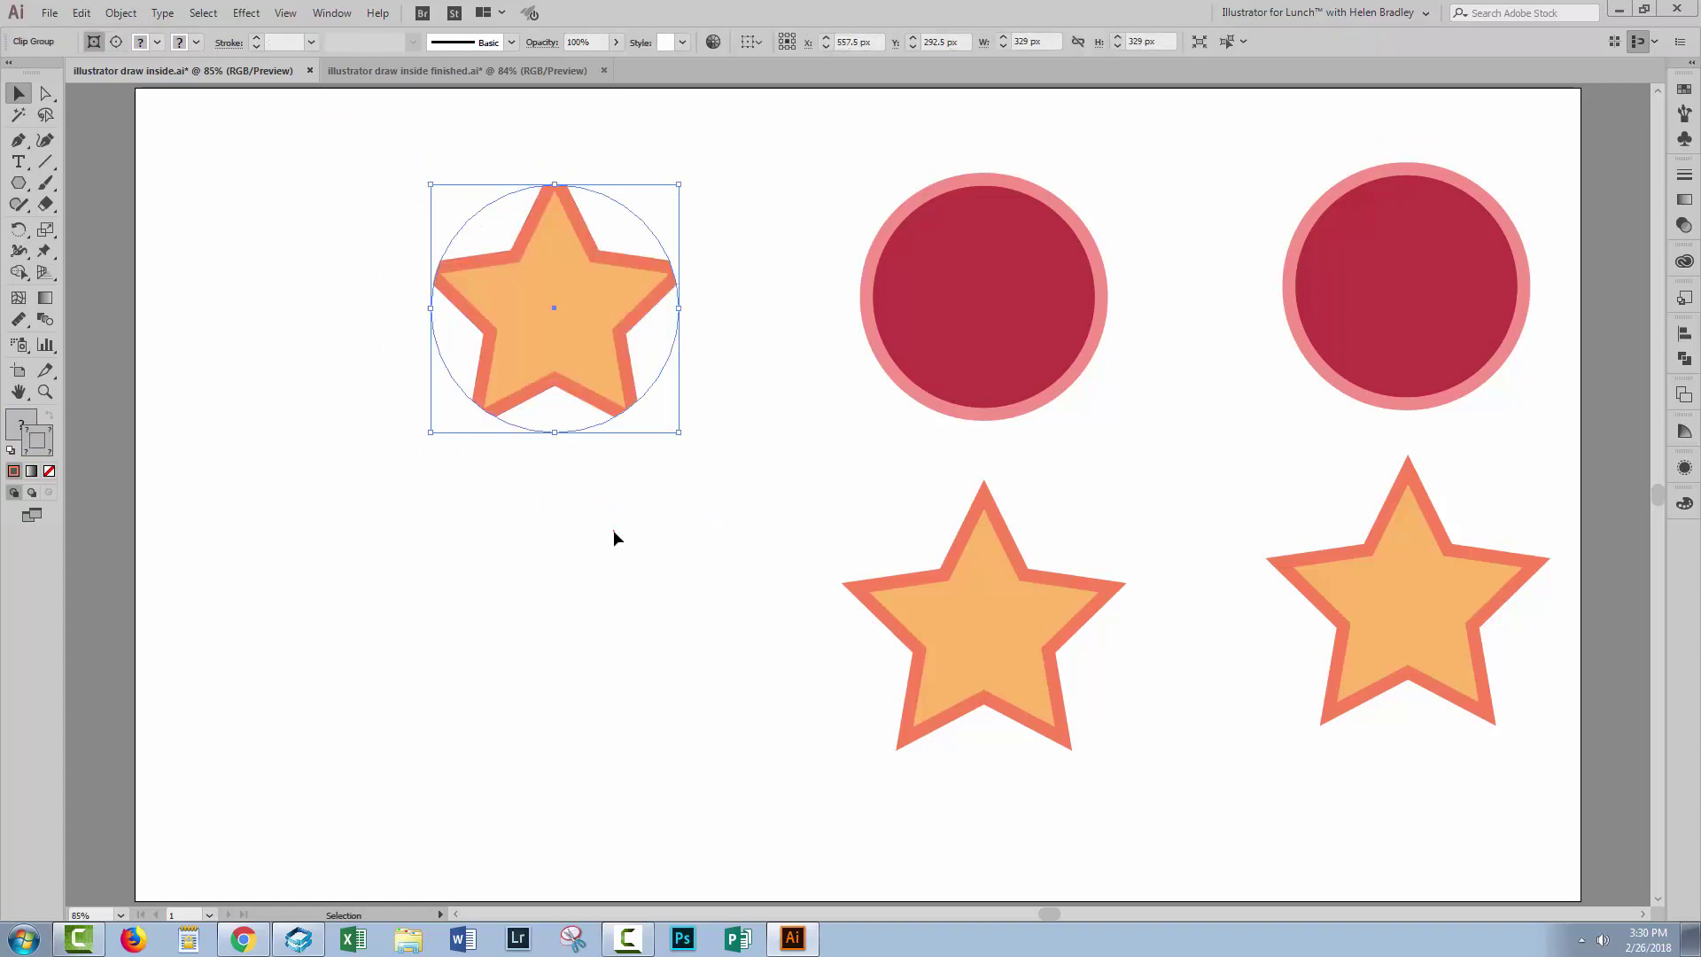
- Select the clipped star group to inspect the mask, then deselect
{"action": "left_click", "coordinate": [613, 530]}
{"action": "left_click", "coordinate": [531, 266]}
{"action": "left_click", "coordinate": [445, 385]}
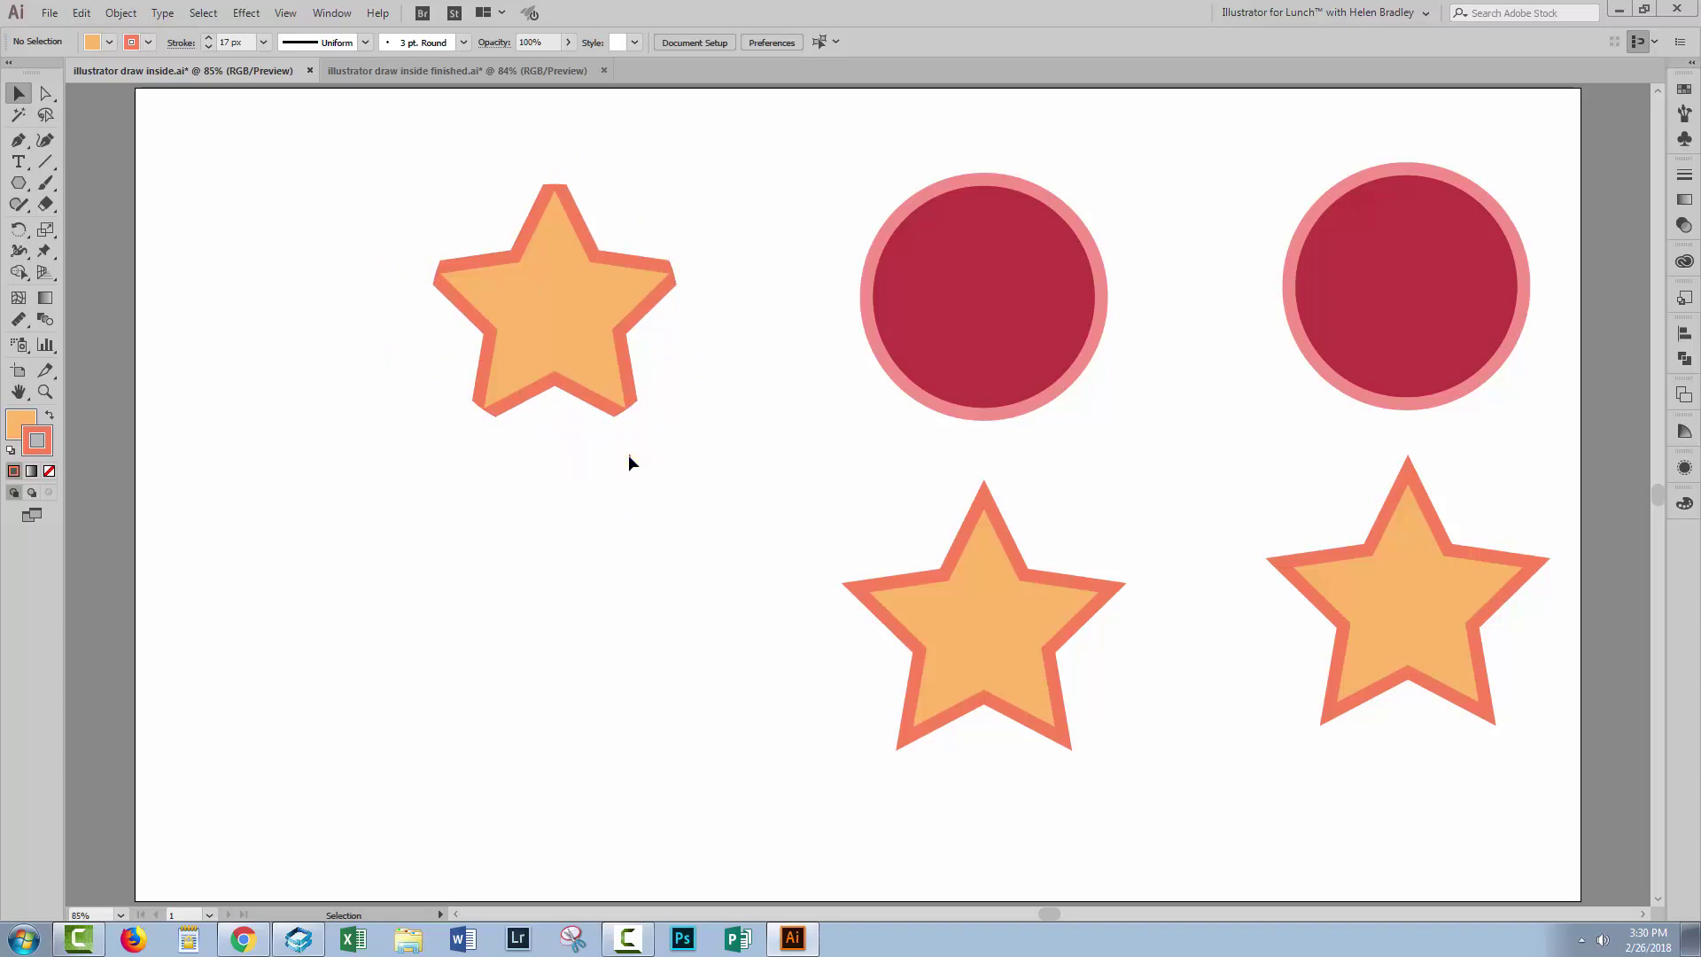
{"action": "left_click", "coordinate": [588, 392]}
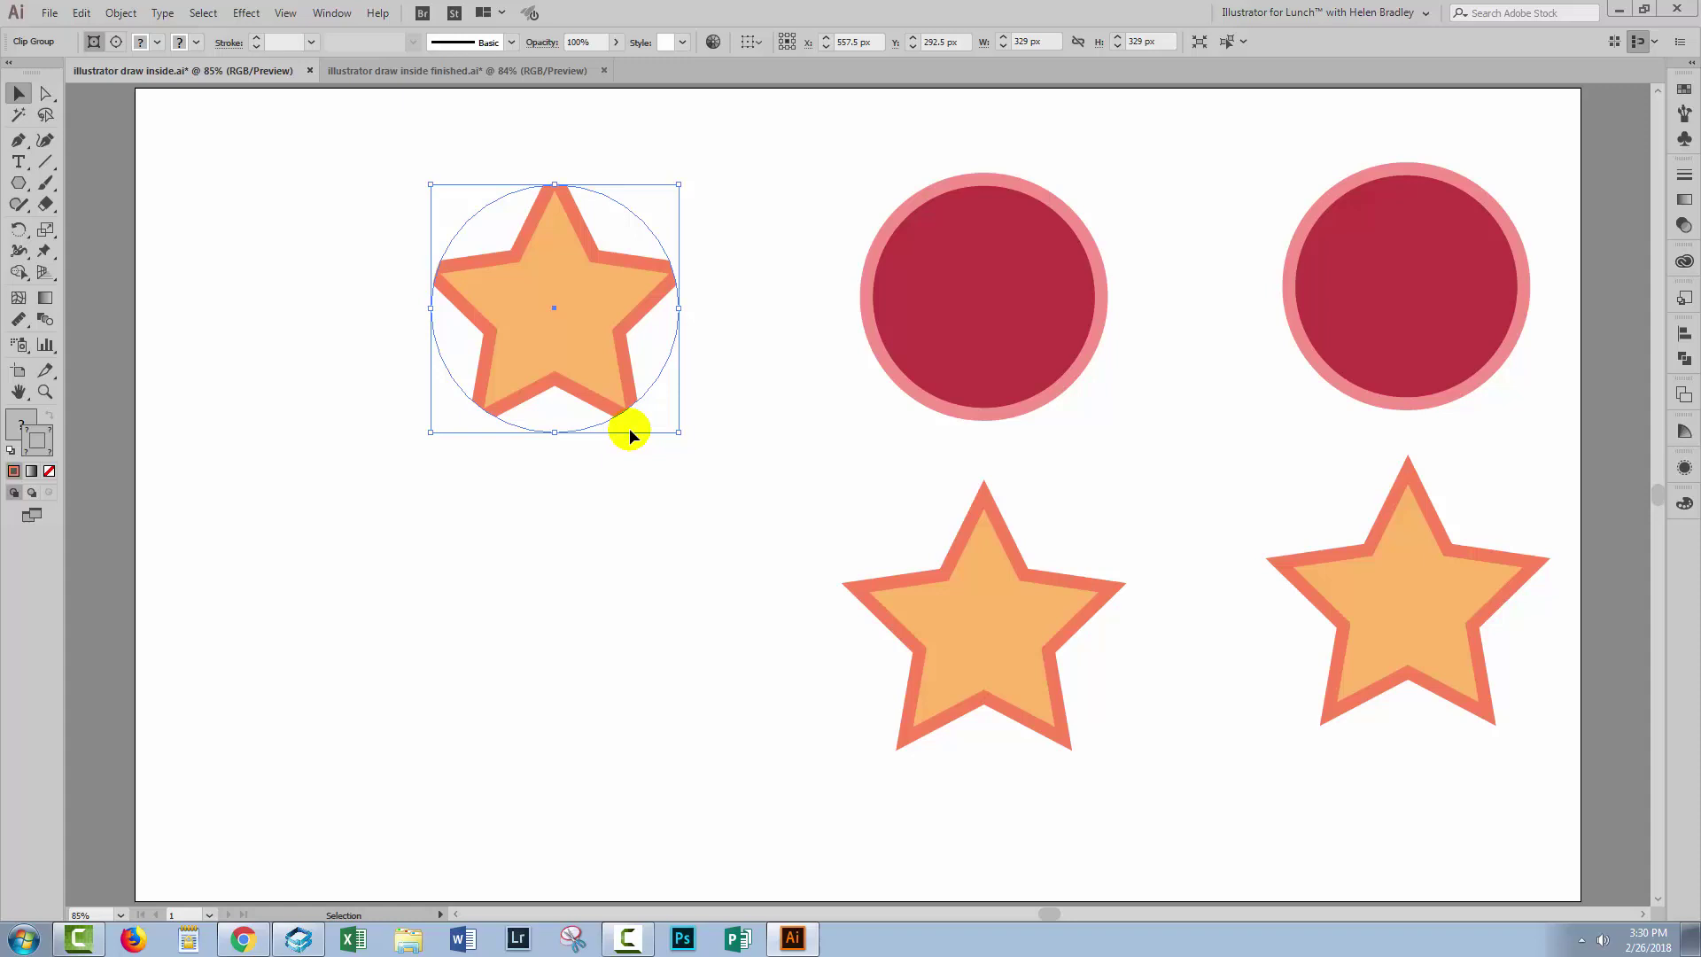
{"action": "left_click", "coordinate": [594, 472]}
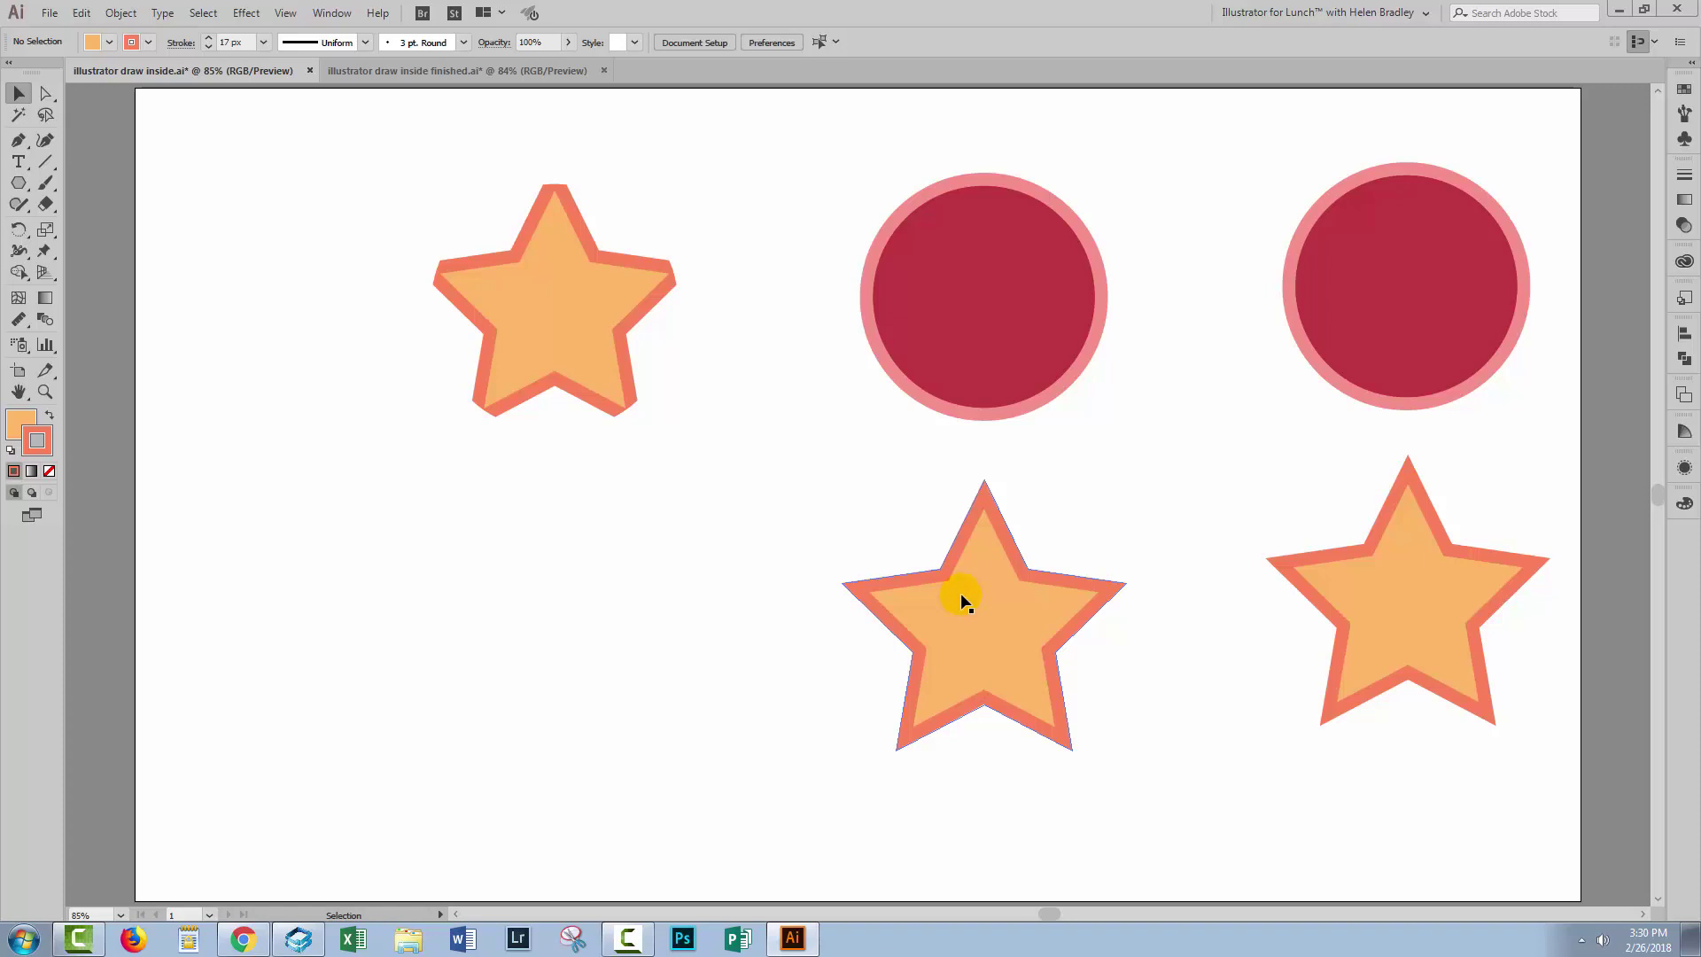
- Cut the lower middle star to the clipboard with Edit > Cut
{"action": "left_click", "coordinate": [952, 558]}
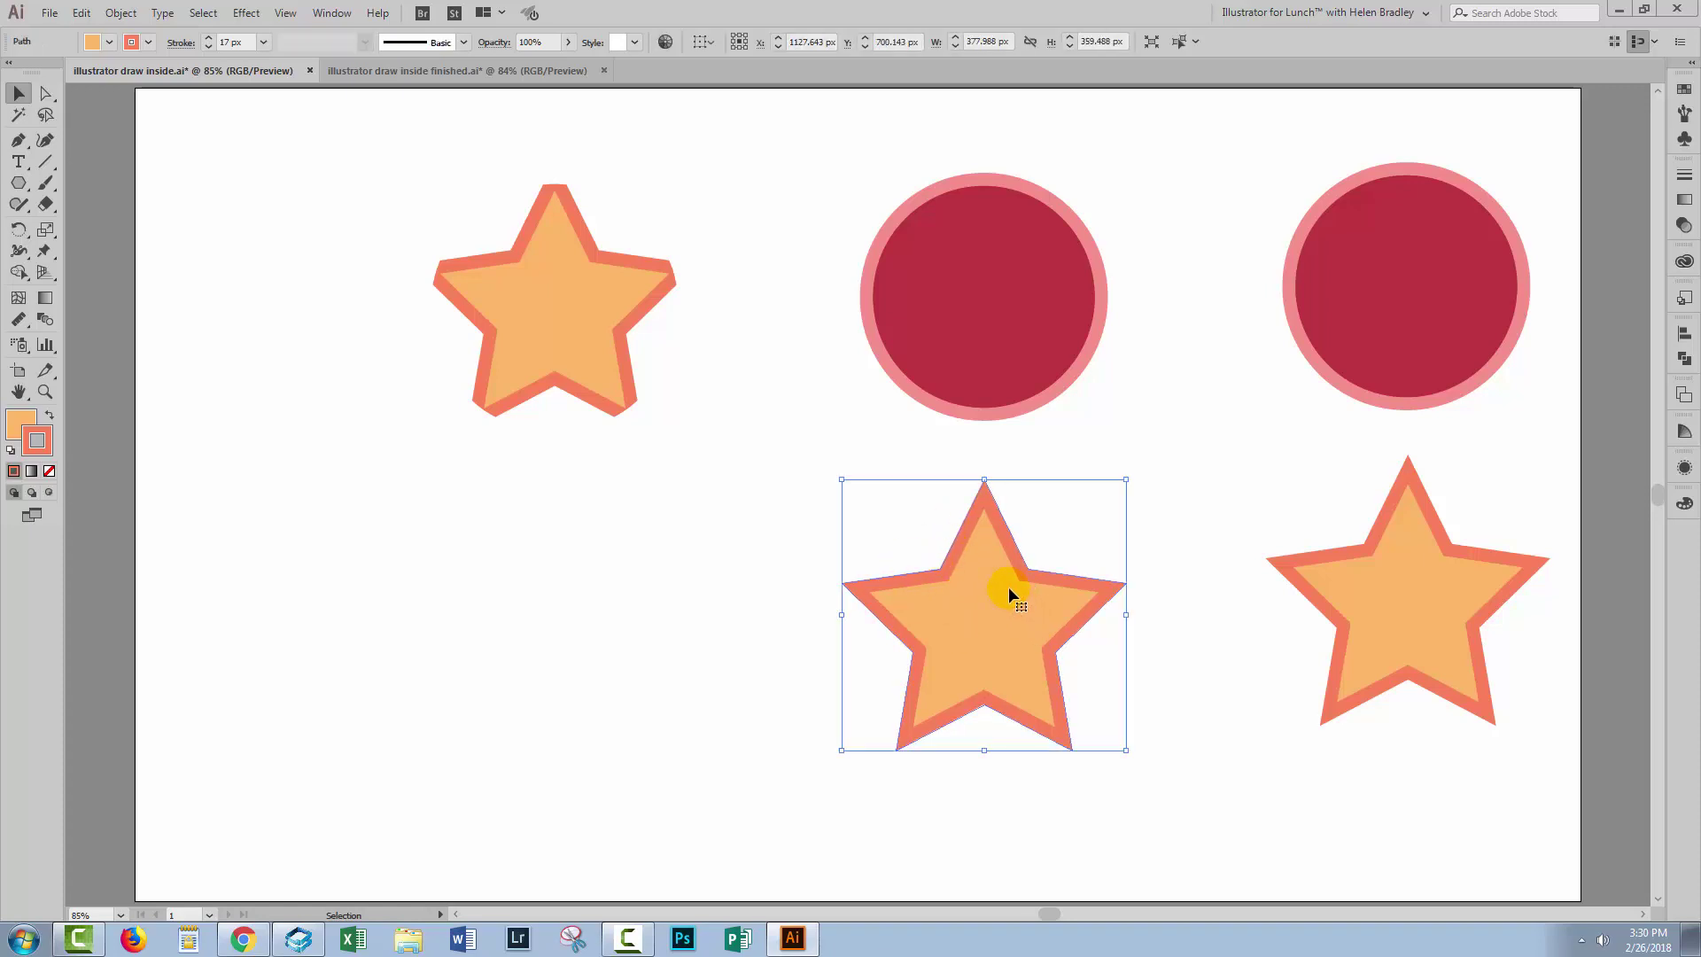
{"action": "left_click", "coordinate": [80, 13]}
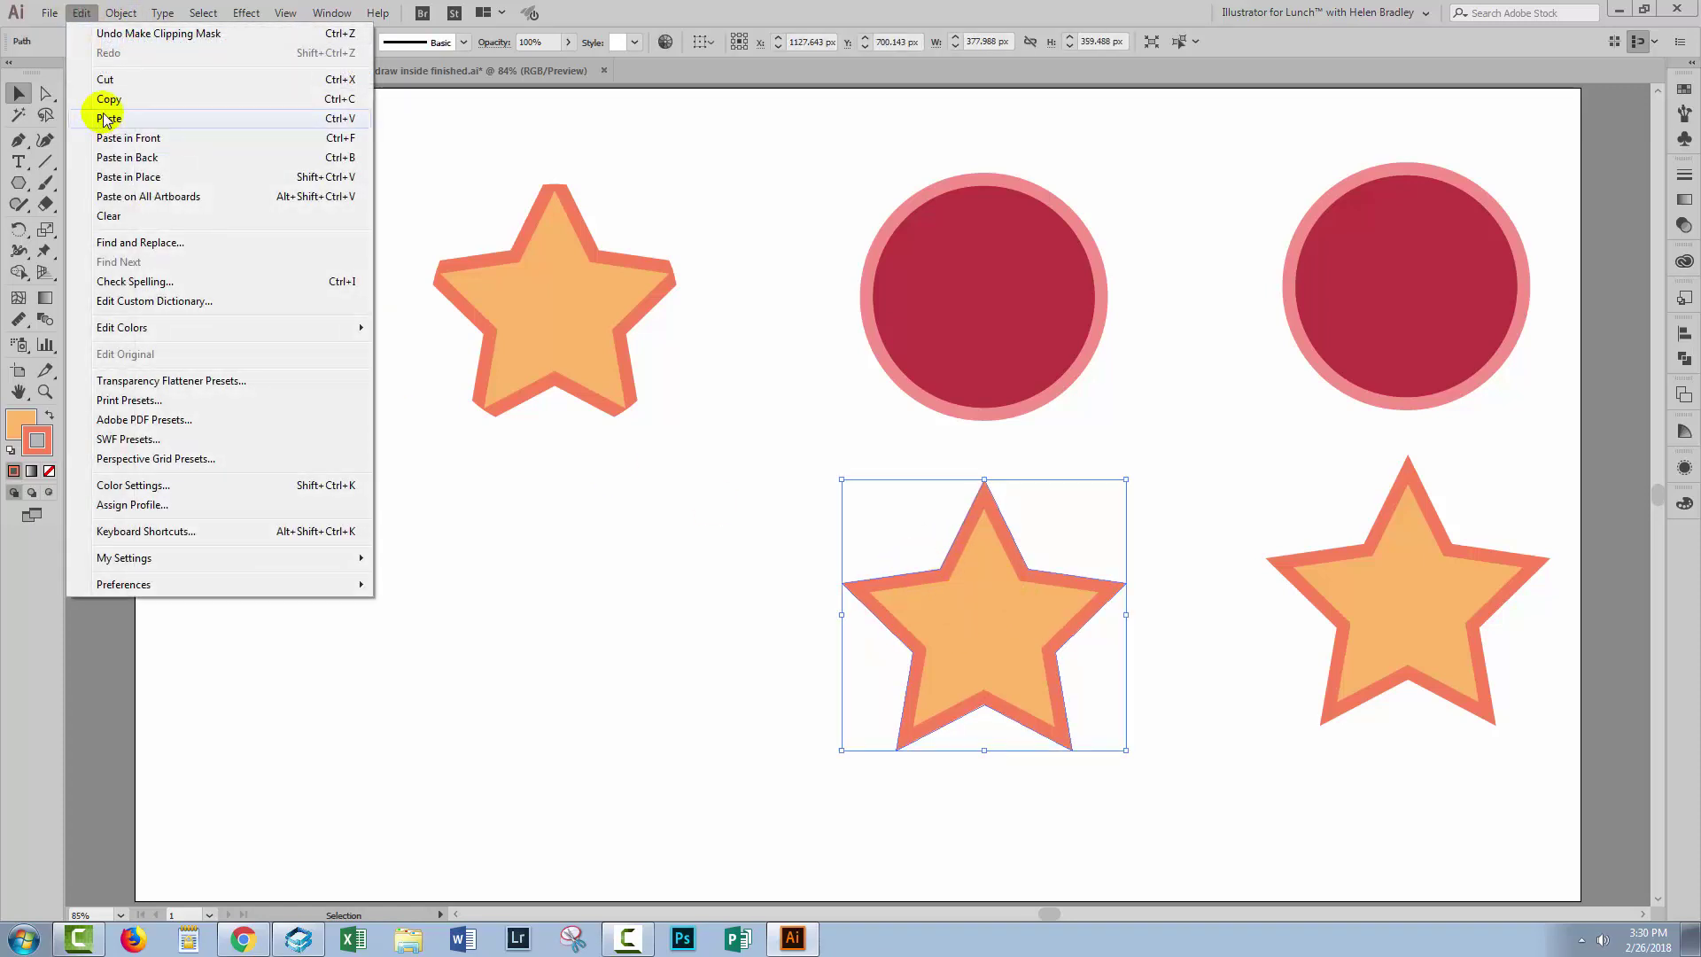
{"action": "left_click", "coordinate": [106, 79]}
- Select the middle red circle and switch to Draw Inside mode
{"action": "left_click", "coordinate": [905, 300]}
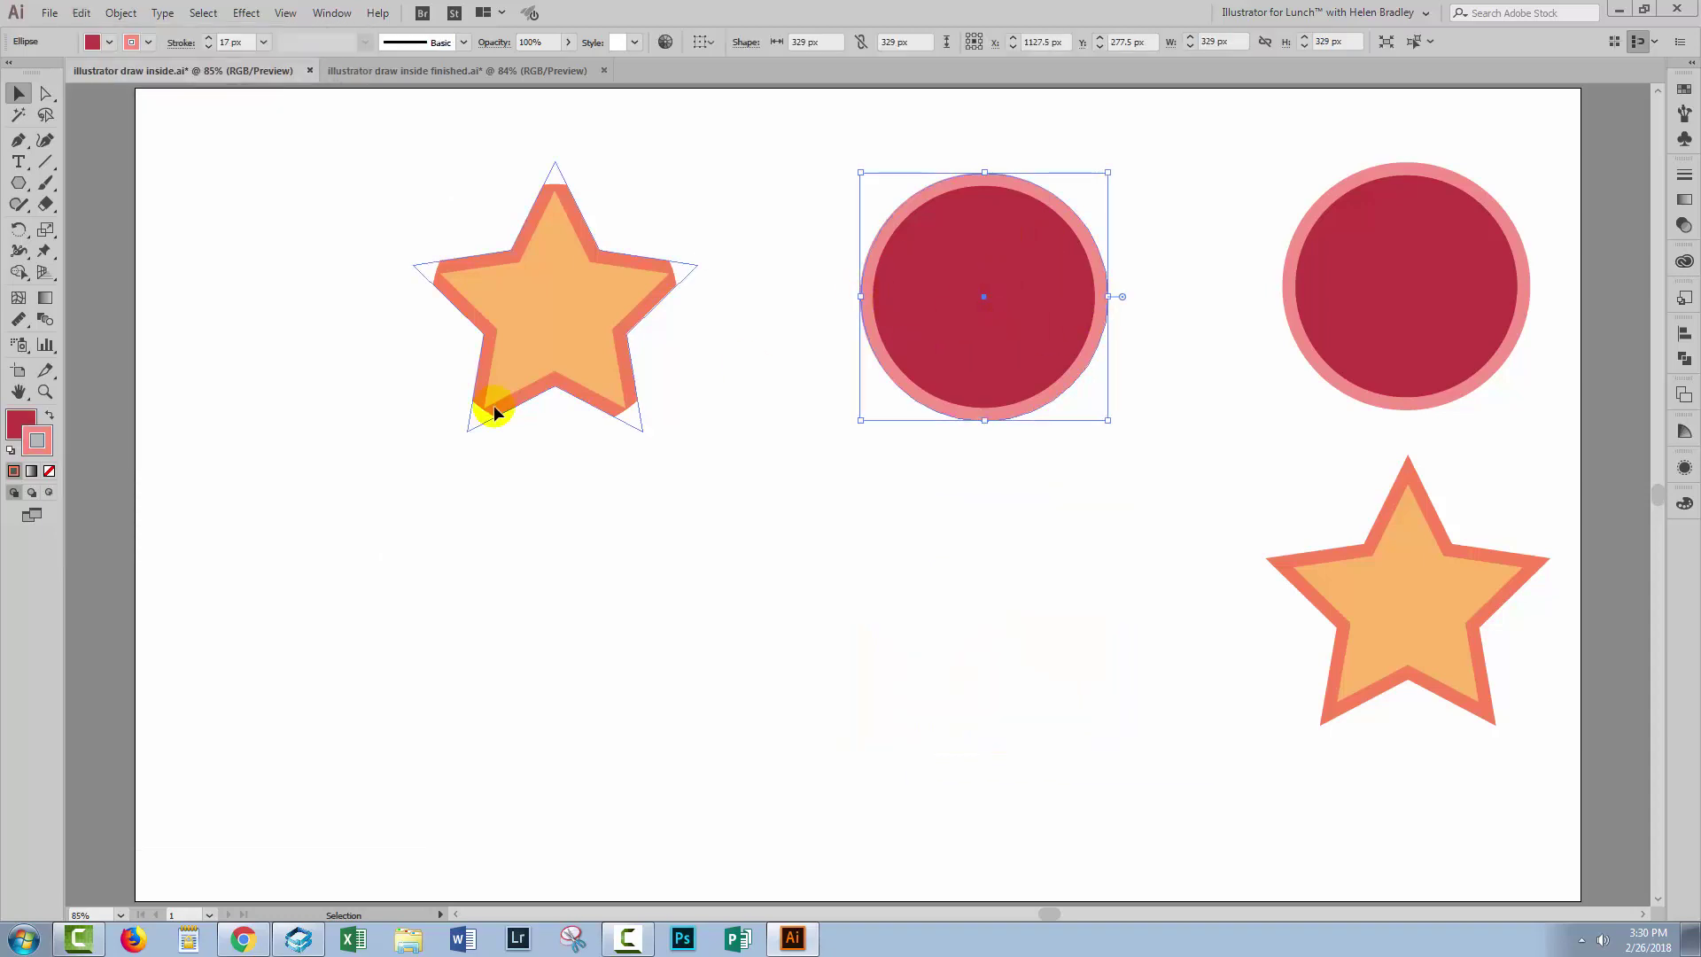
{"action": "left_click", "coordinate": [48, 493]}
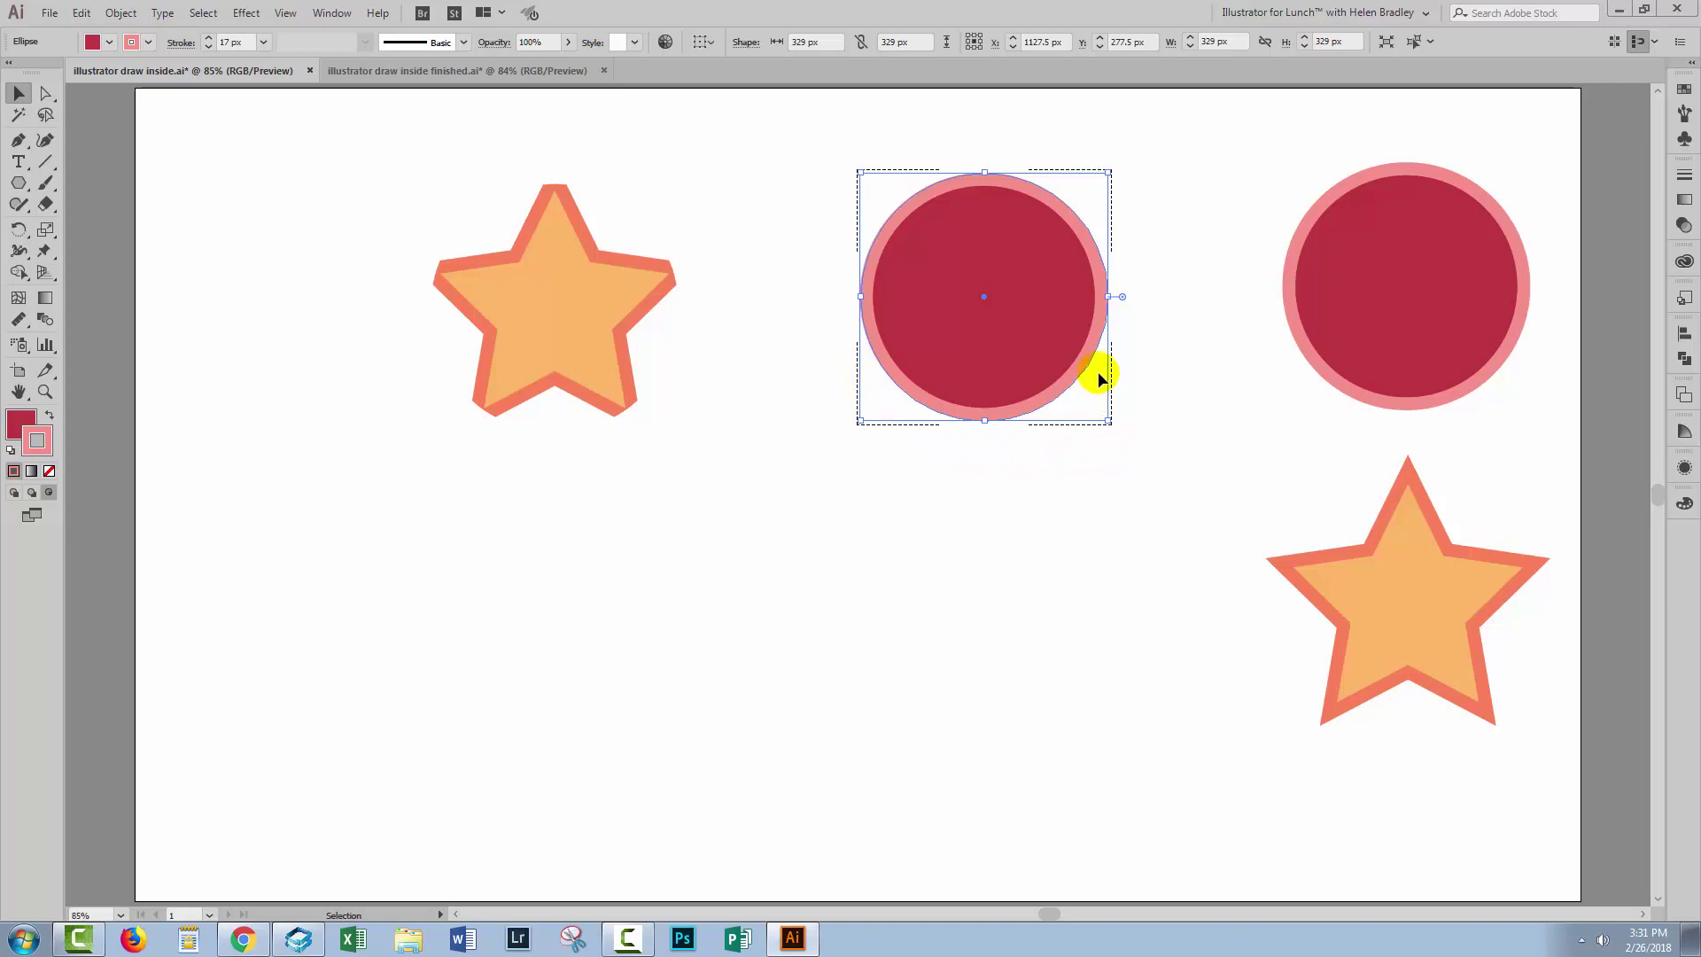
{"action": "left_click", "coordinate": [961, 306]}
- Paste the star inside the middle circle and nudge it up slightly
{"action": "left_click", "coordinate": [94, 13]}
{"action": "left_click", "coordinate": [108, 117]}
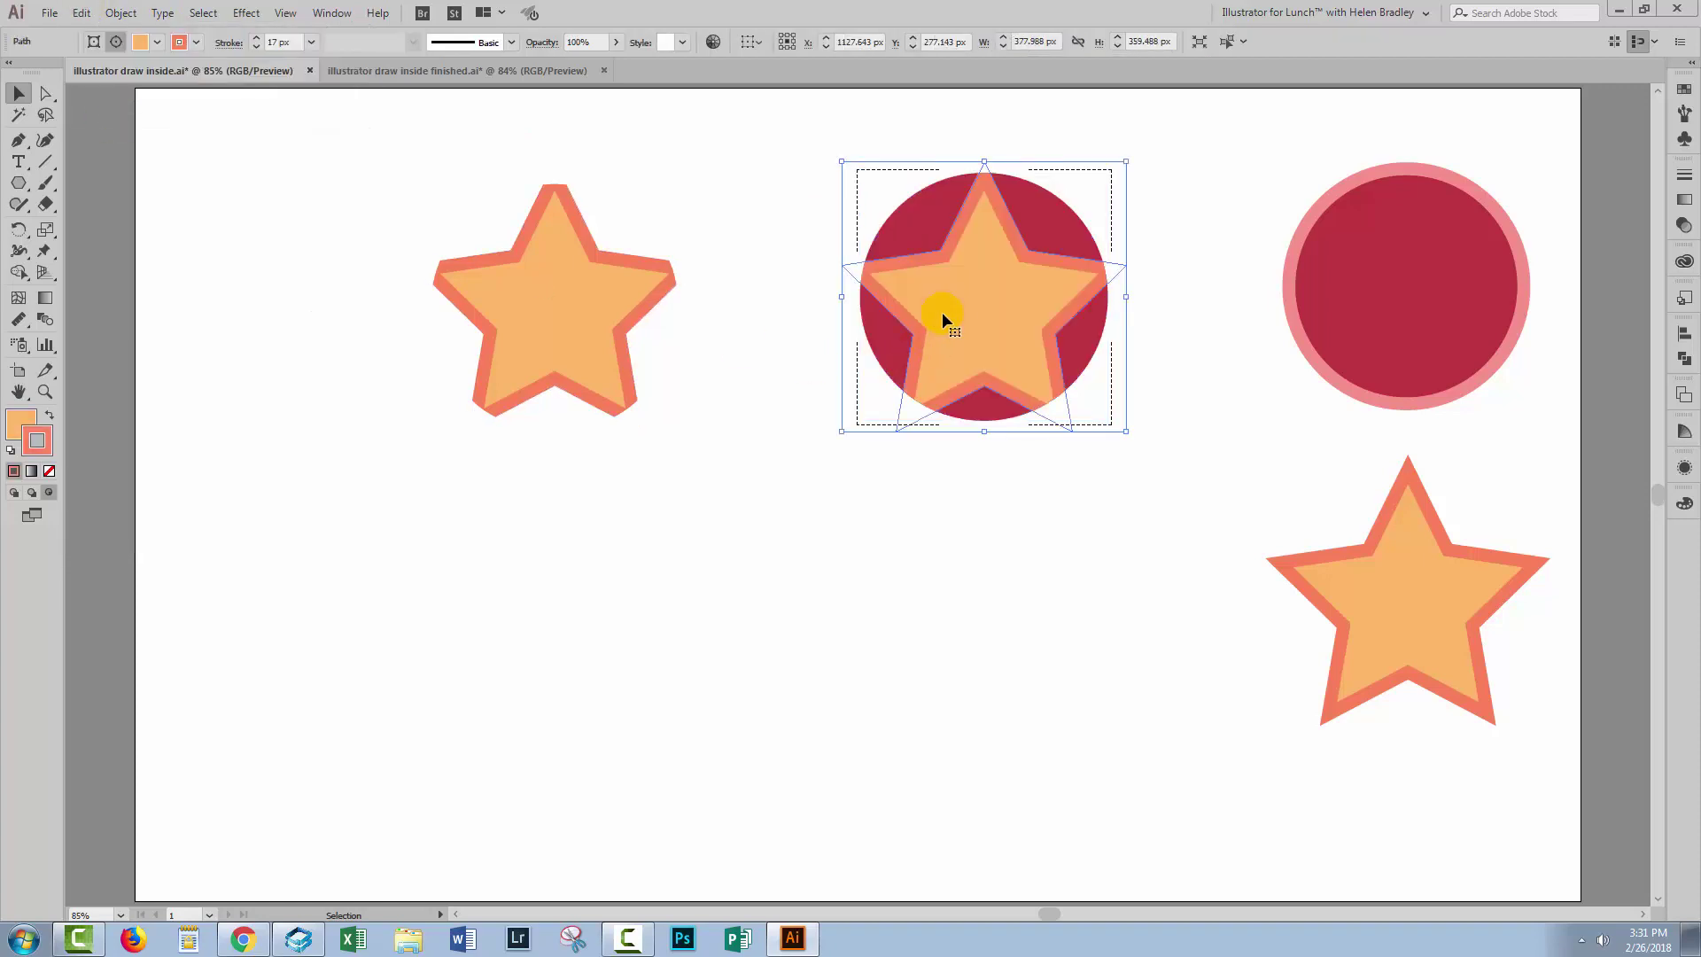
{"action": "left_click_drag", "start_coordinate": [970, 307], "coordinate": [959, 311]}
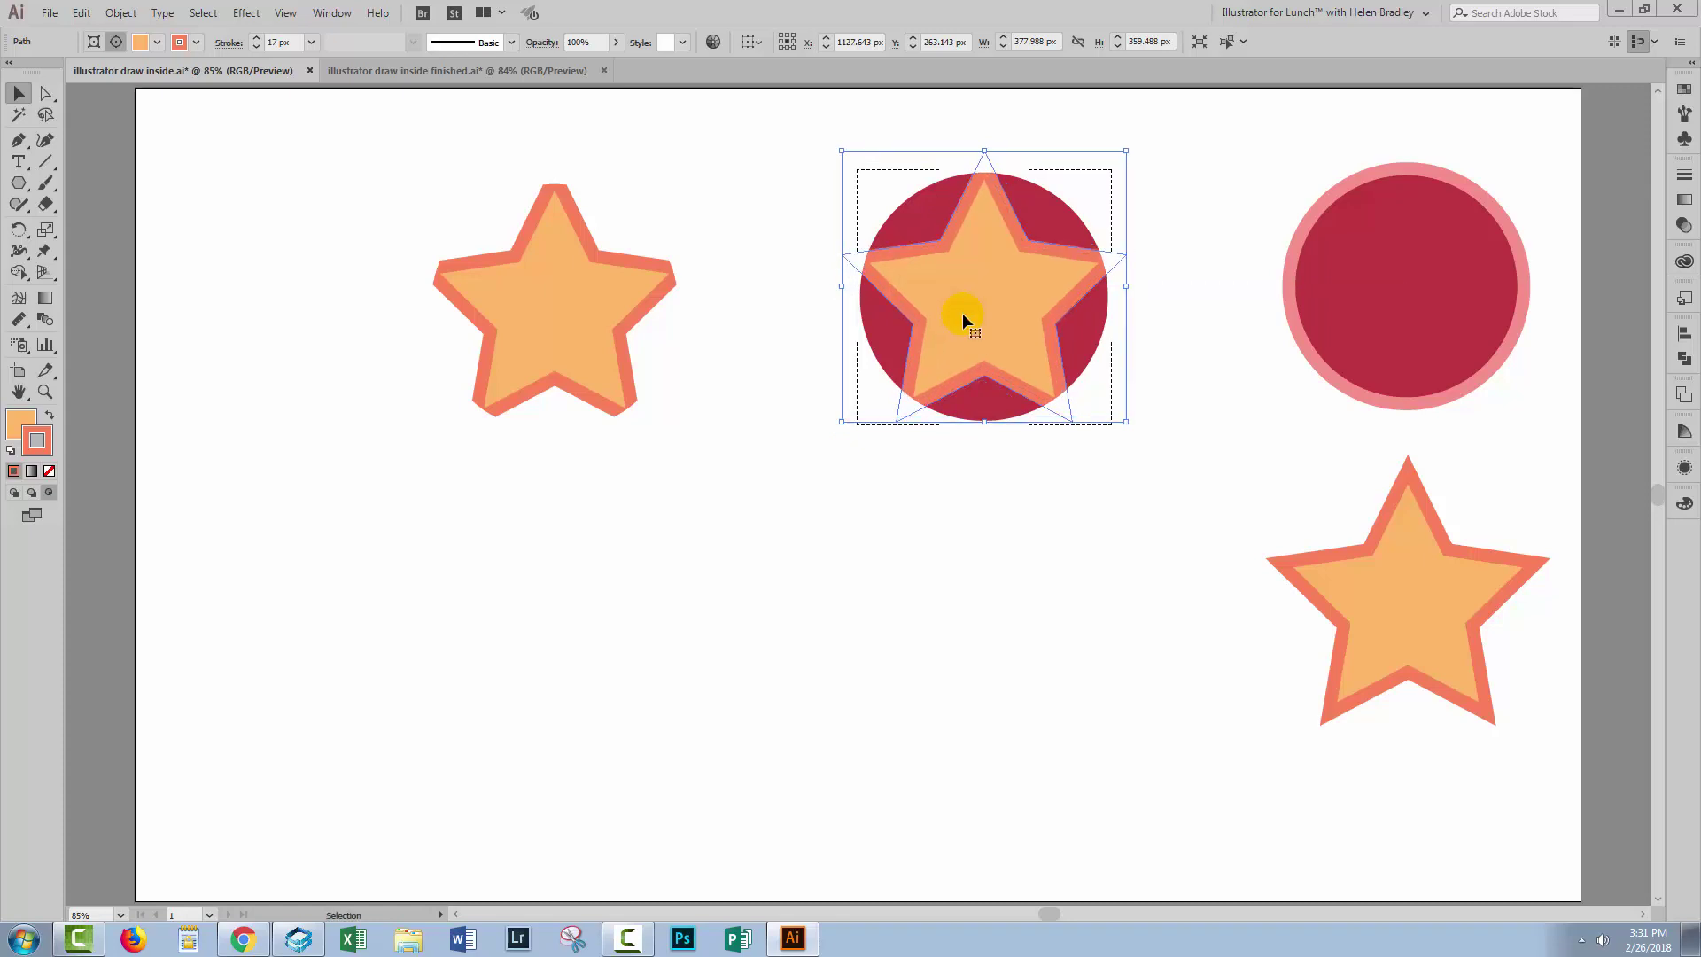
- Switch back to Draw Normal, then deselect and reselect the circle holding the star
{"action": "left_click", "coordinate": [971, 292]}
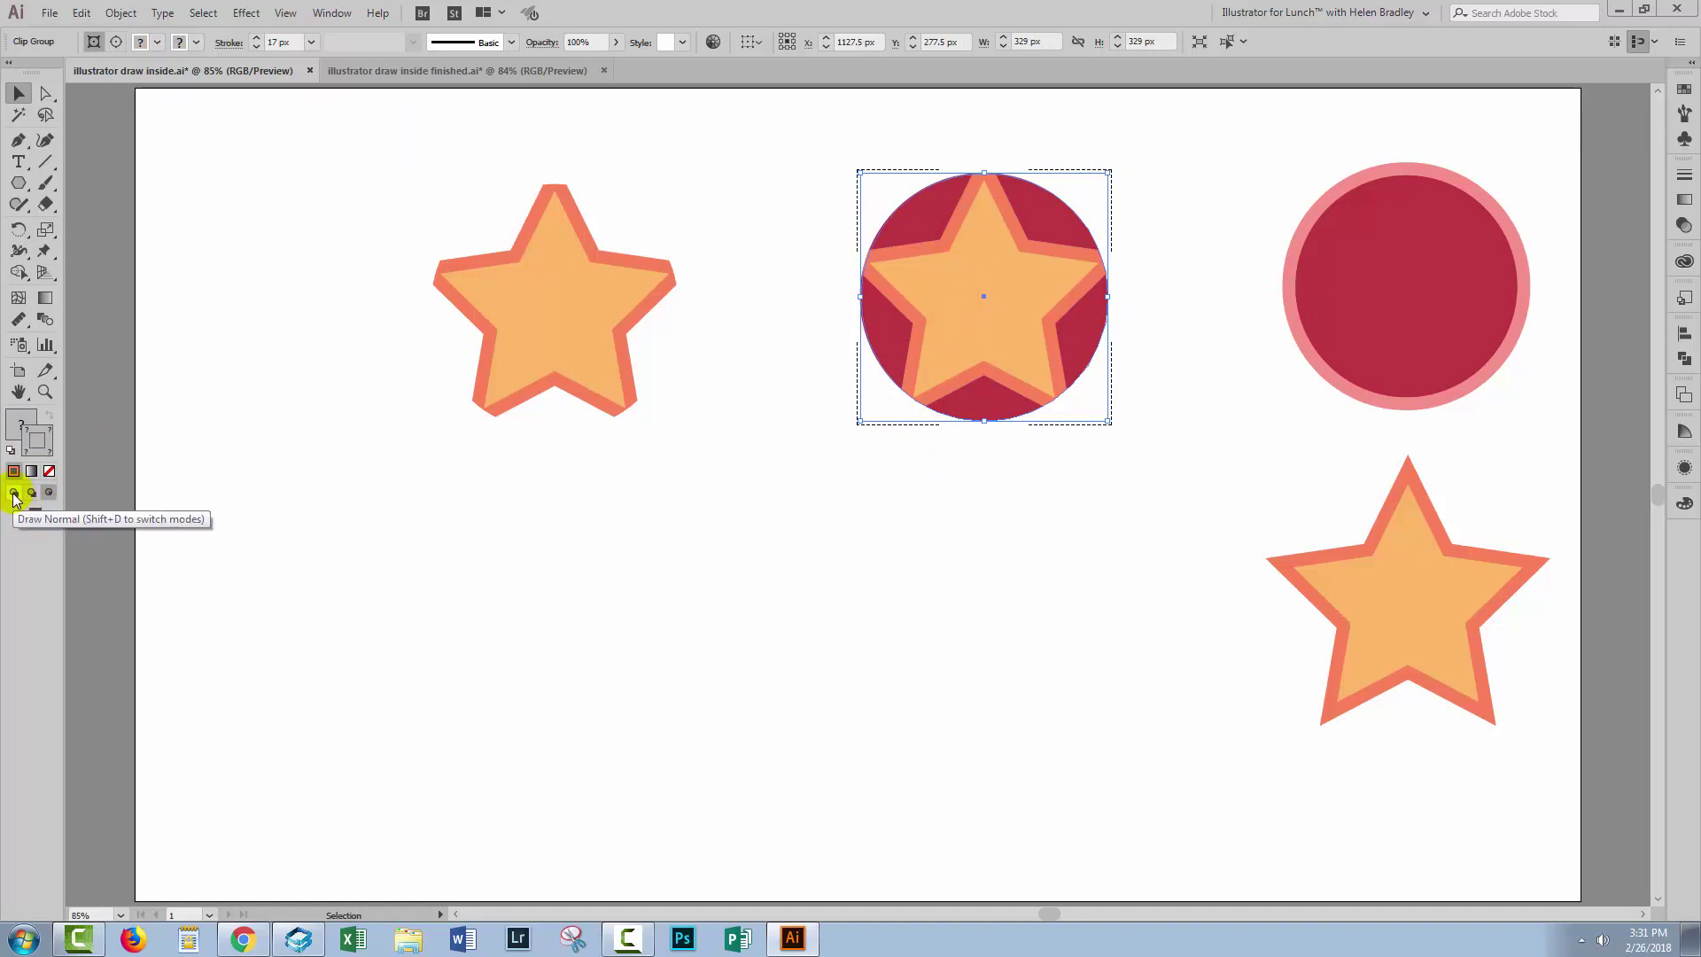
{"action": "left_click", "coordinate": [1026, 500]}
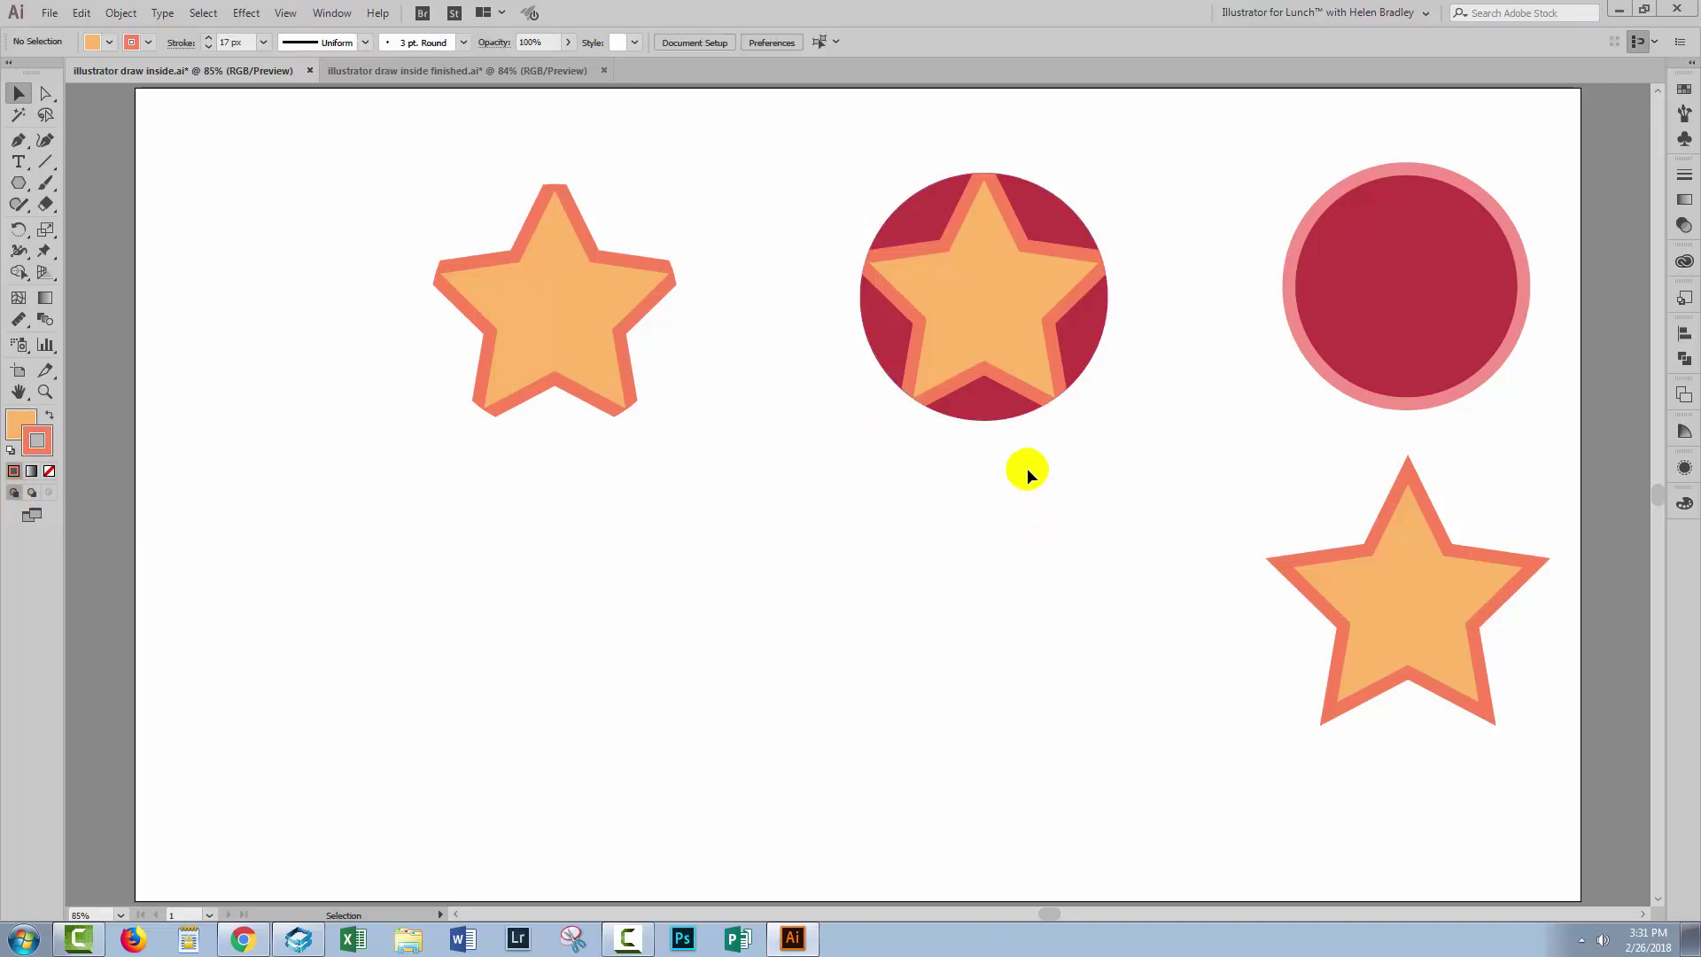
{"action": "left_click", "coordinate": [978, 418]}
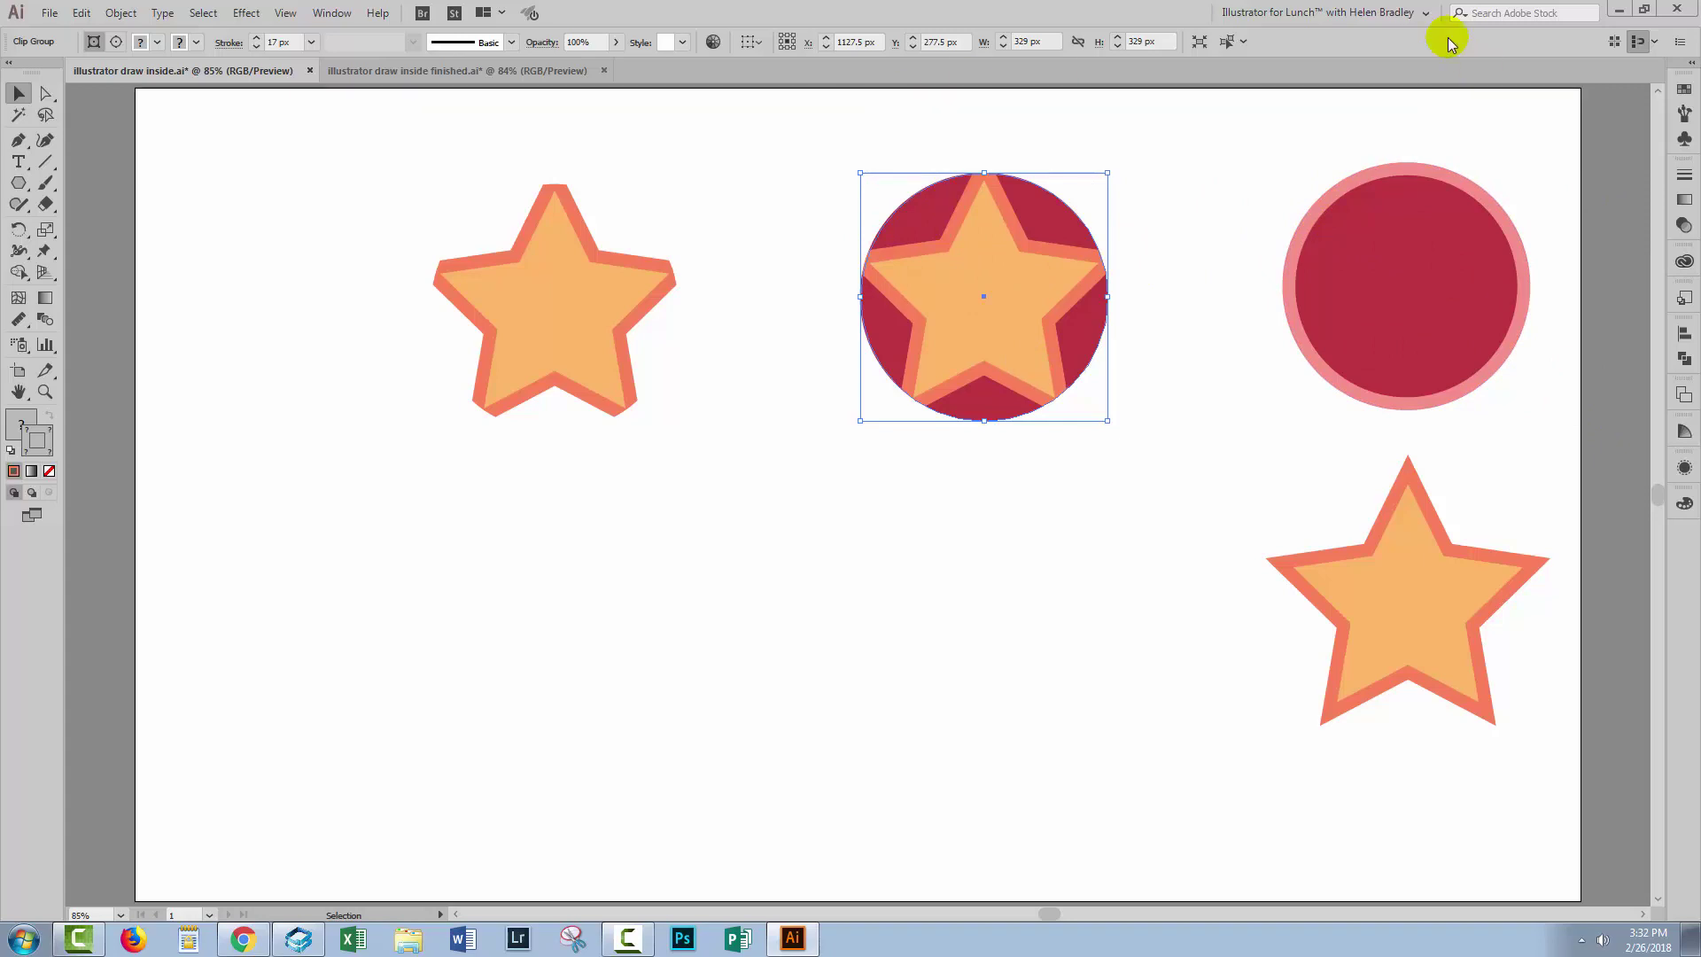
- Reset the workspace and float an enlarged Layers panel over the canvas
{"action": "left_click", "coordinate": [1347, 18]}
{"action": "left_click", "coordinate": [1337, 344]}
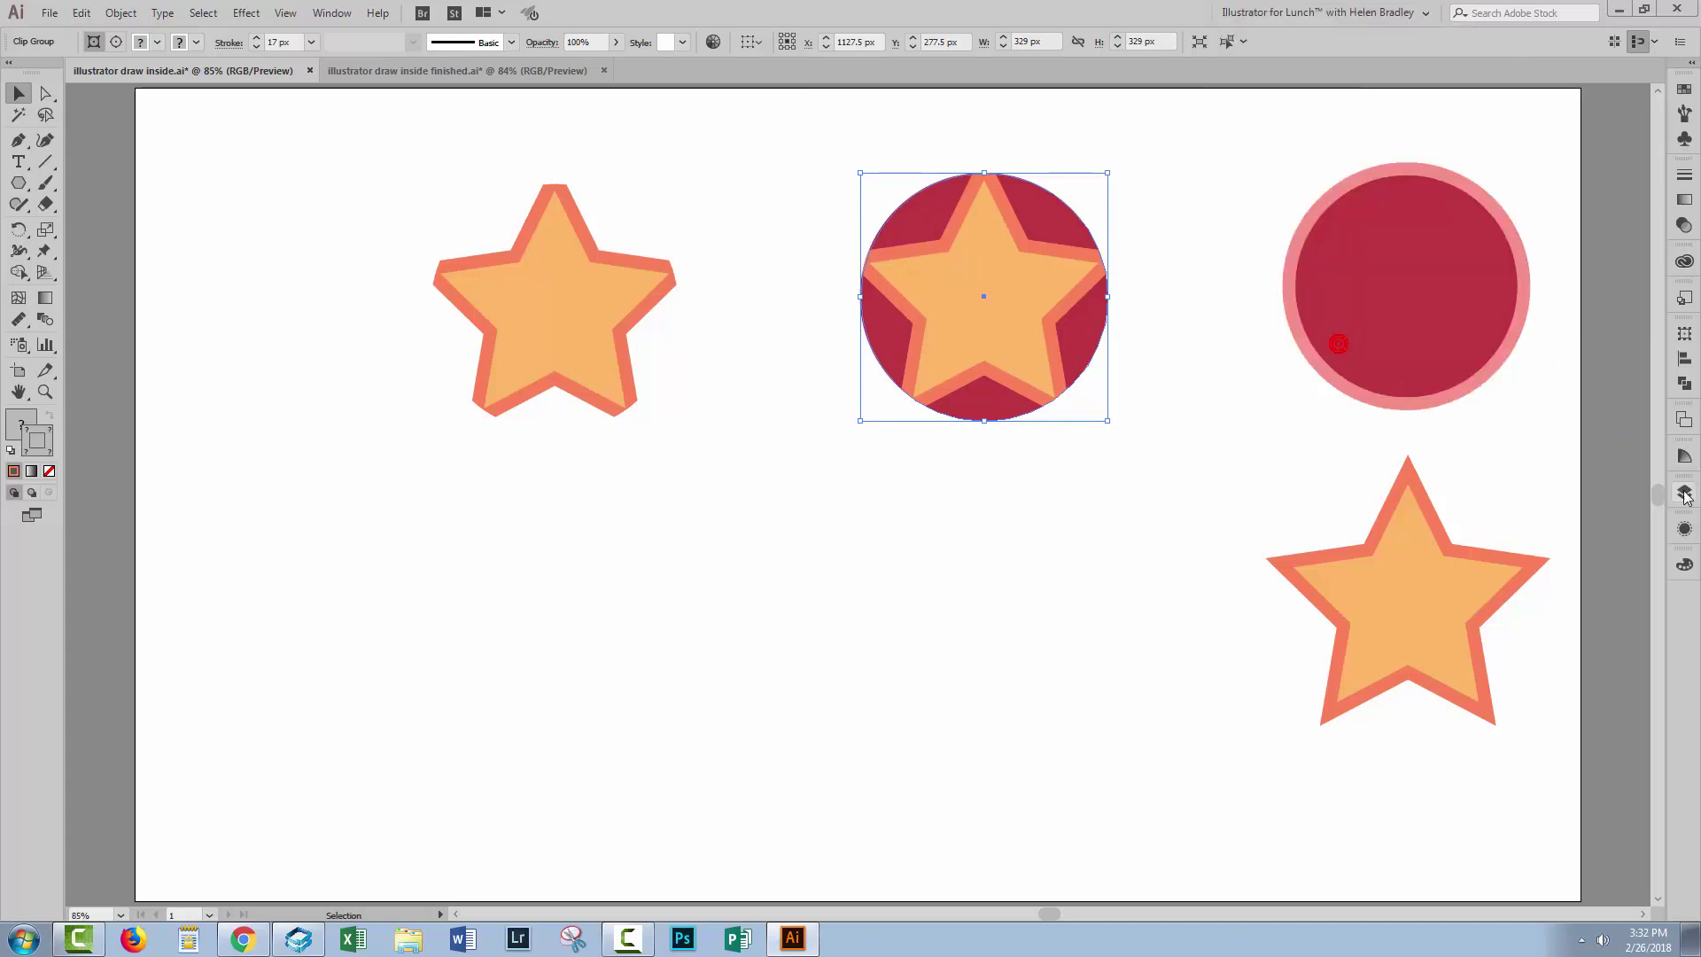
{"action": "left_click", "coordinate": [1686, 498]}
{"action": "left_click_drag", "start_coordinate": [1490, 474], "coordinate": [1209, 155]}
{"action": "left_click_drag", "start_coordinate": [1396, 319], "coordinate": [1490, 660]}
- Expand Layer 1 and the Clip Group, then target its Ellipse
{"action": "left_click", "coordinate": [1249, 198]}
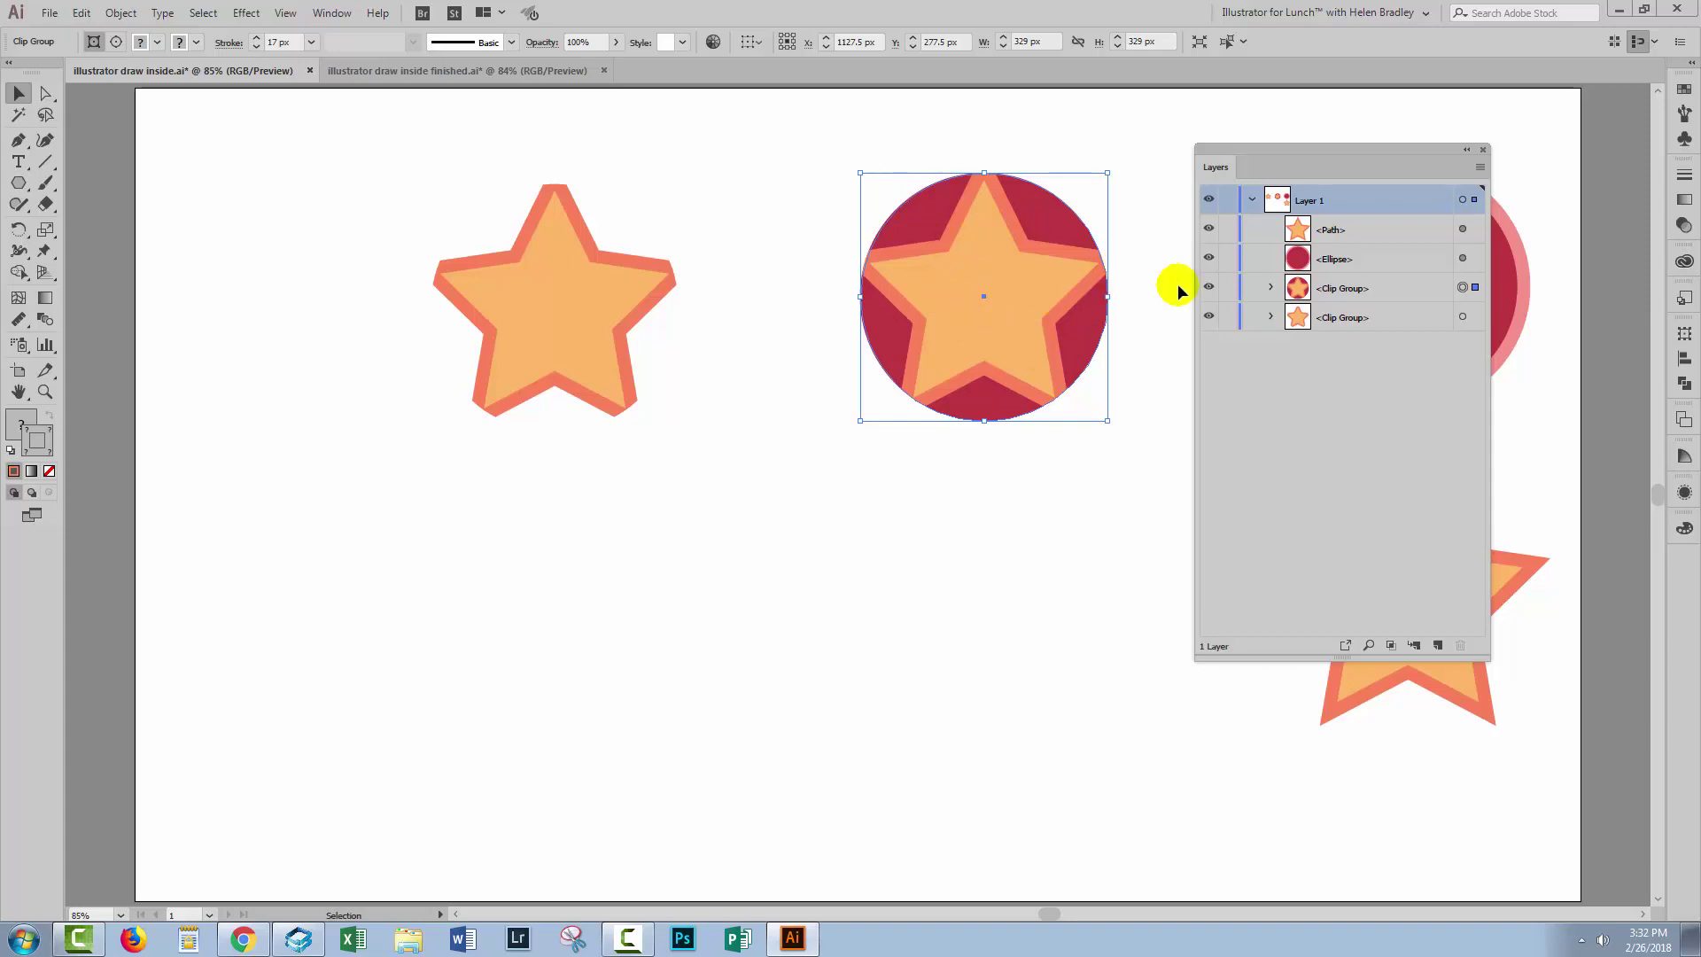
{"action": "left_click", "coordinate": [1269, 287]}
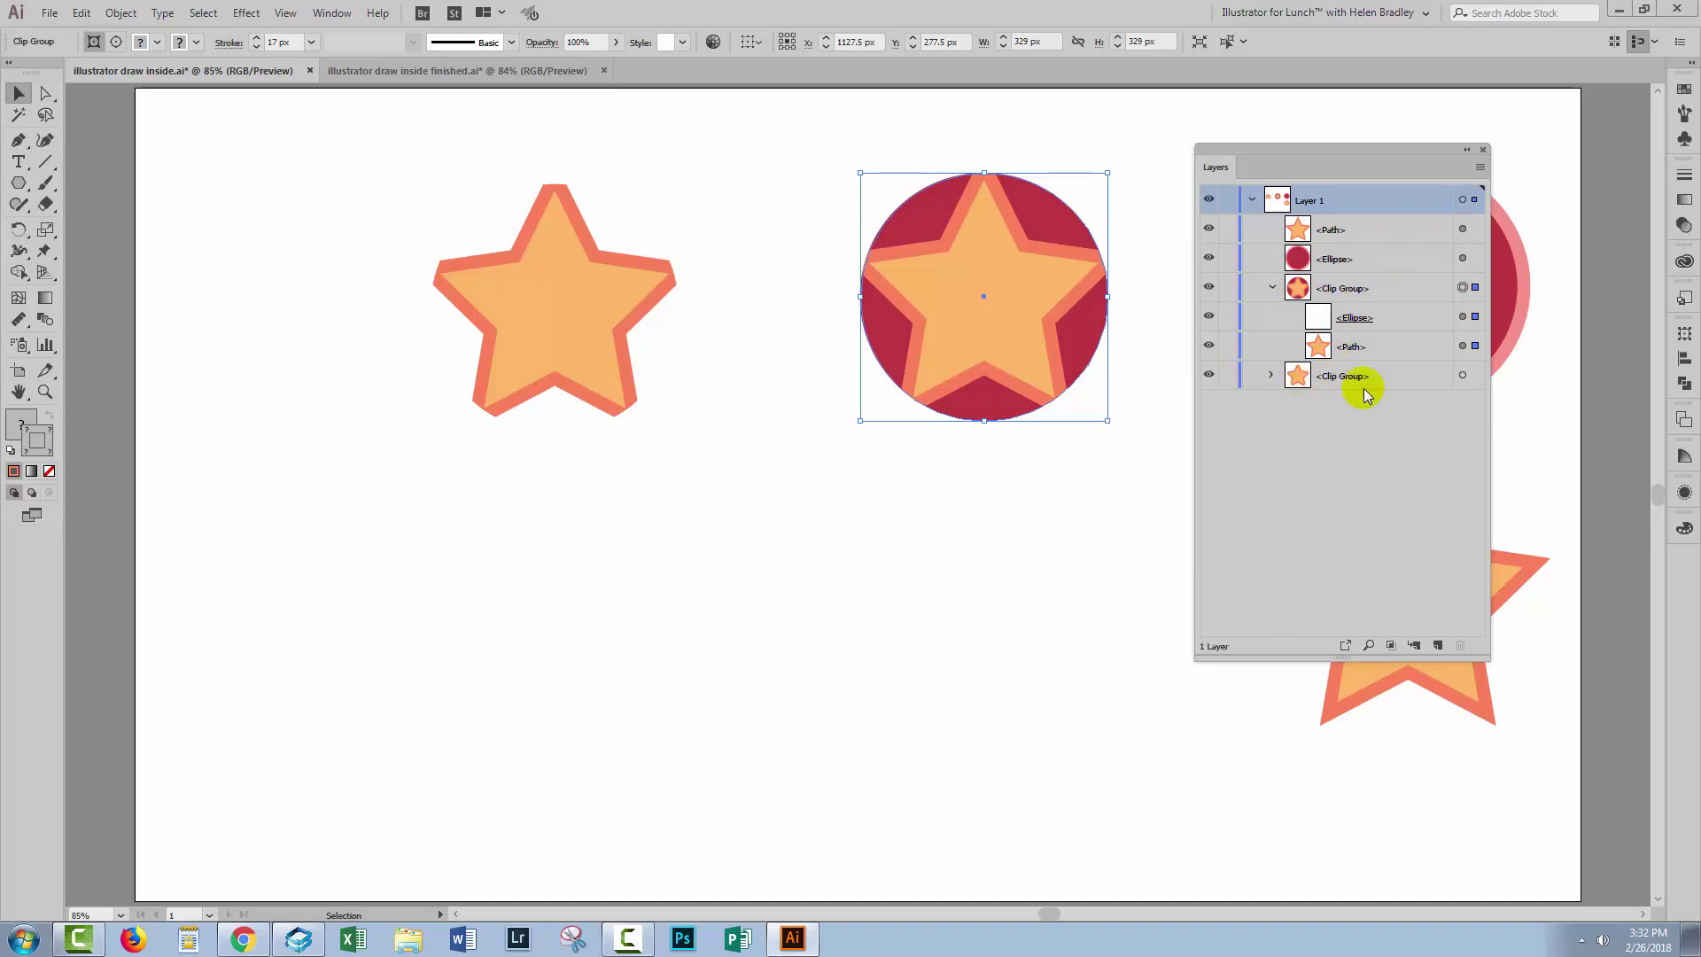
{"action": "left_click", "coordinate": [1462, 316]}
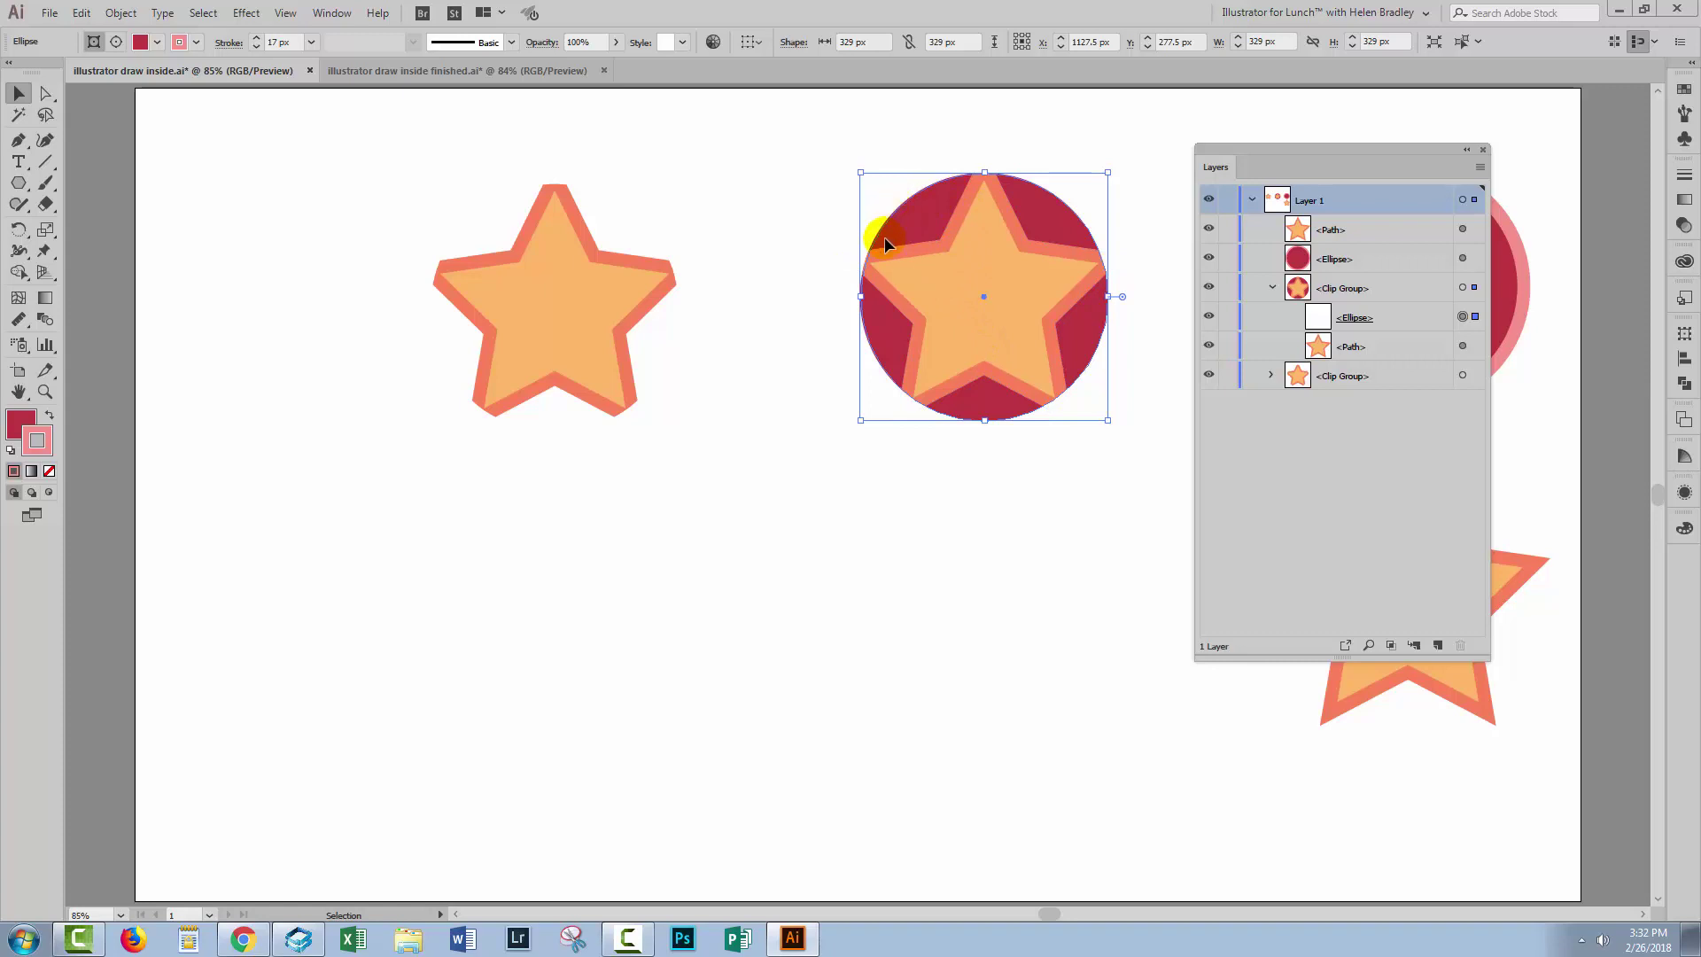
- Align the ellipse's 17 px pink stroke to center so it rings the clipped star
{"action": "left_click", "coordinate": [227, 42]}
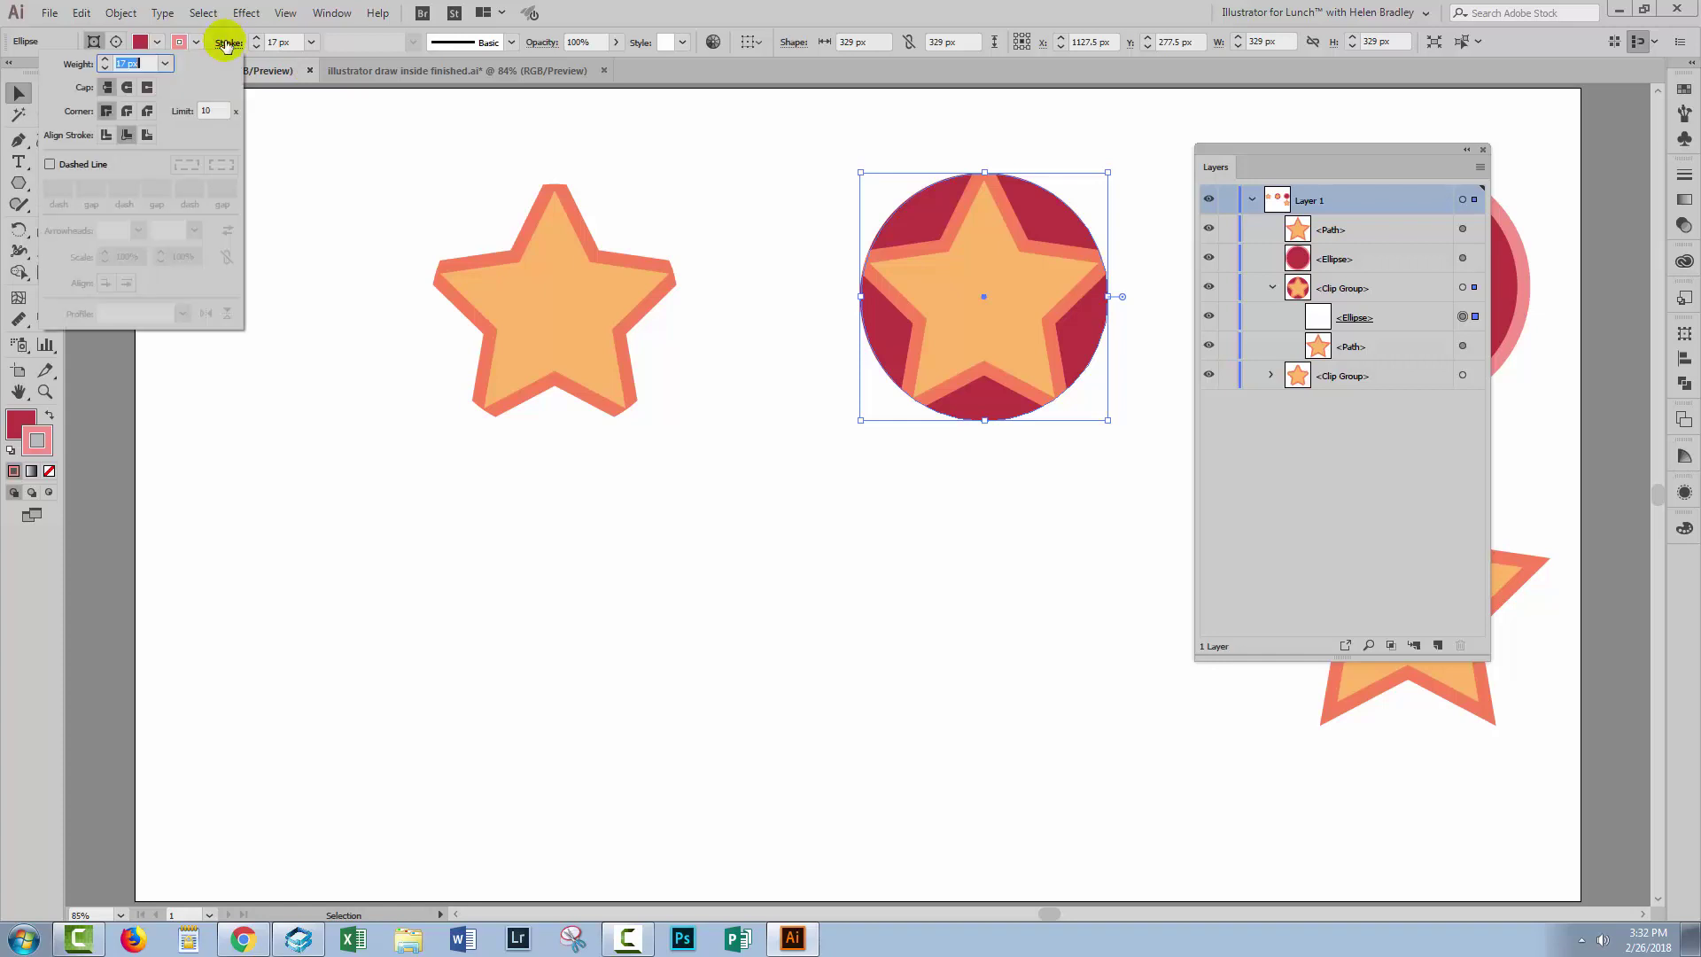
{"action": "left_click", "coordinate": [105, 136]}
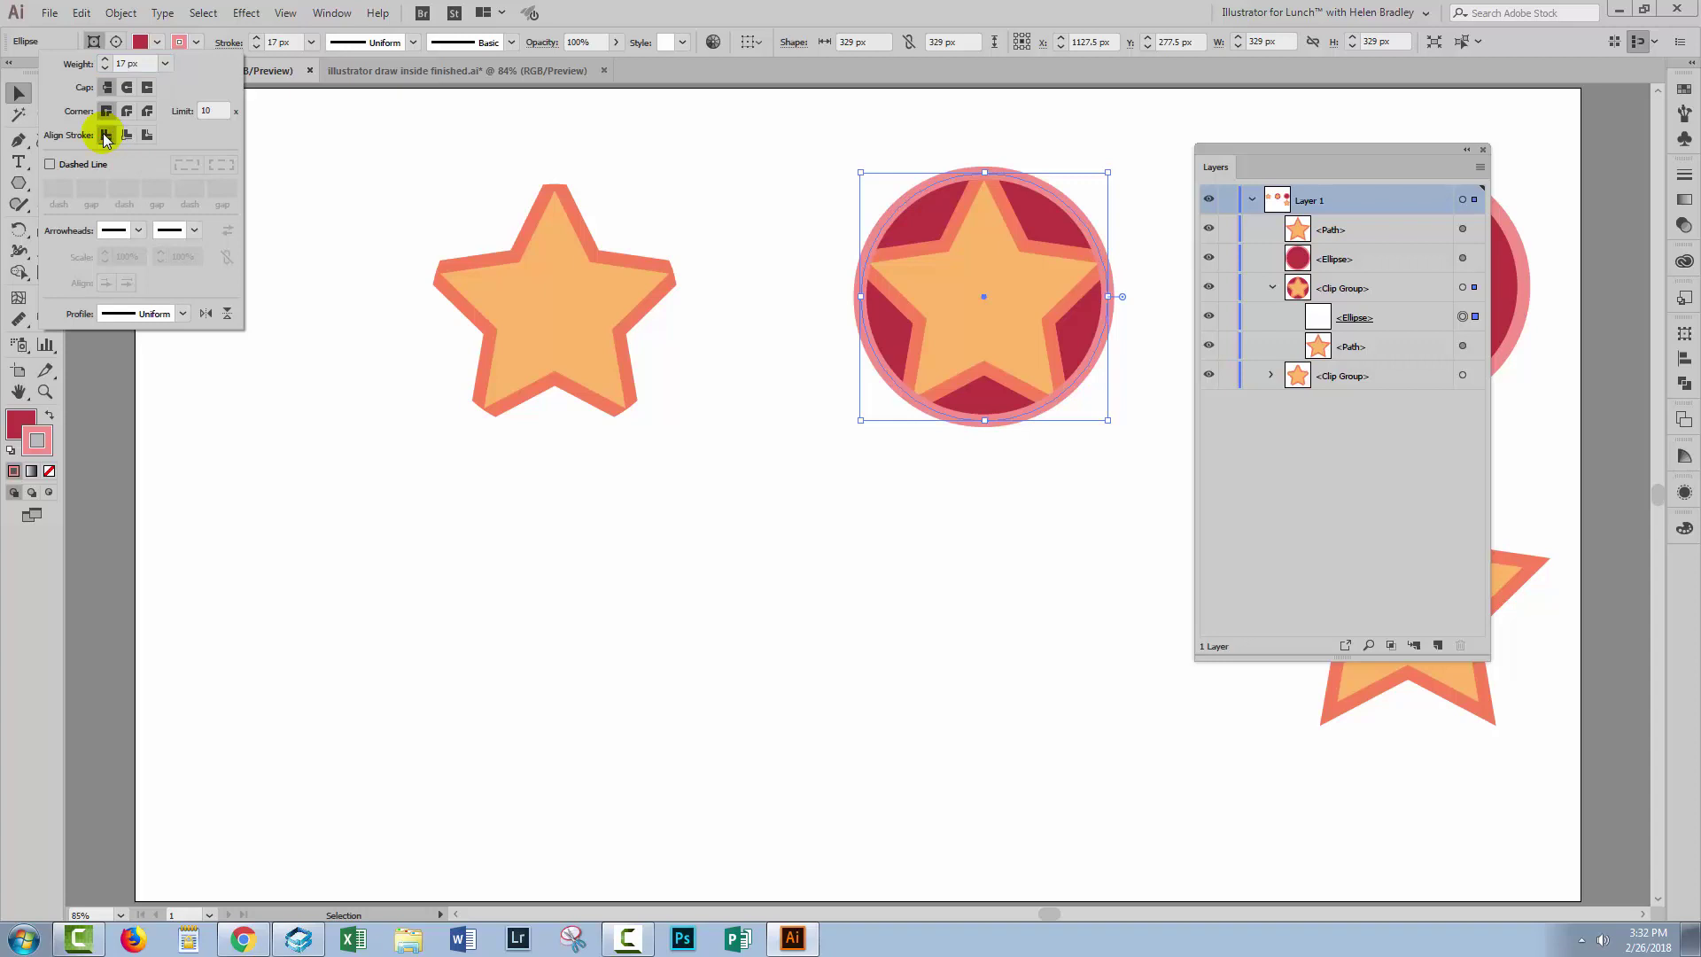
{"action": "left_click", "coordinate": [691, 420]}
{"action": "left_click", "coordinate": [721, 432]}
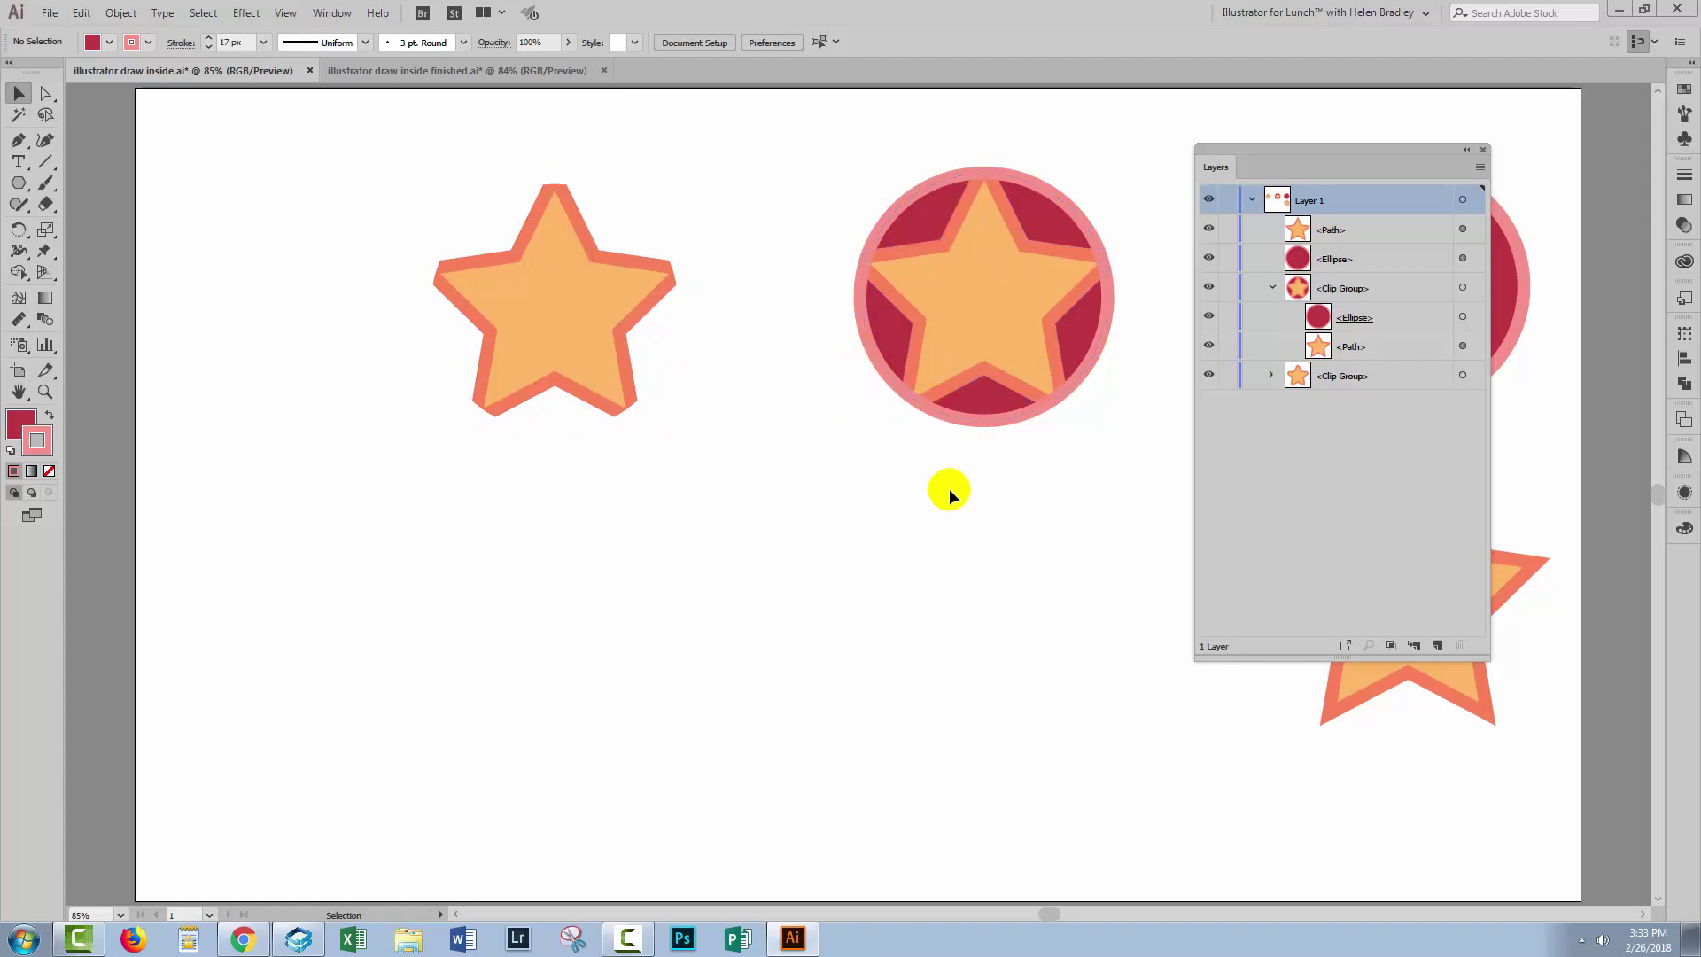
- Close the Layers panel and compare the left clipped star with the middle Draw Inside circle
{"action": "left_click", "coordinate": [1481, 149]}
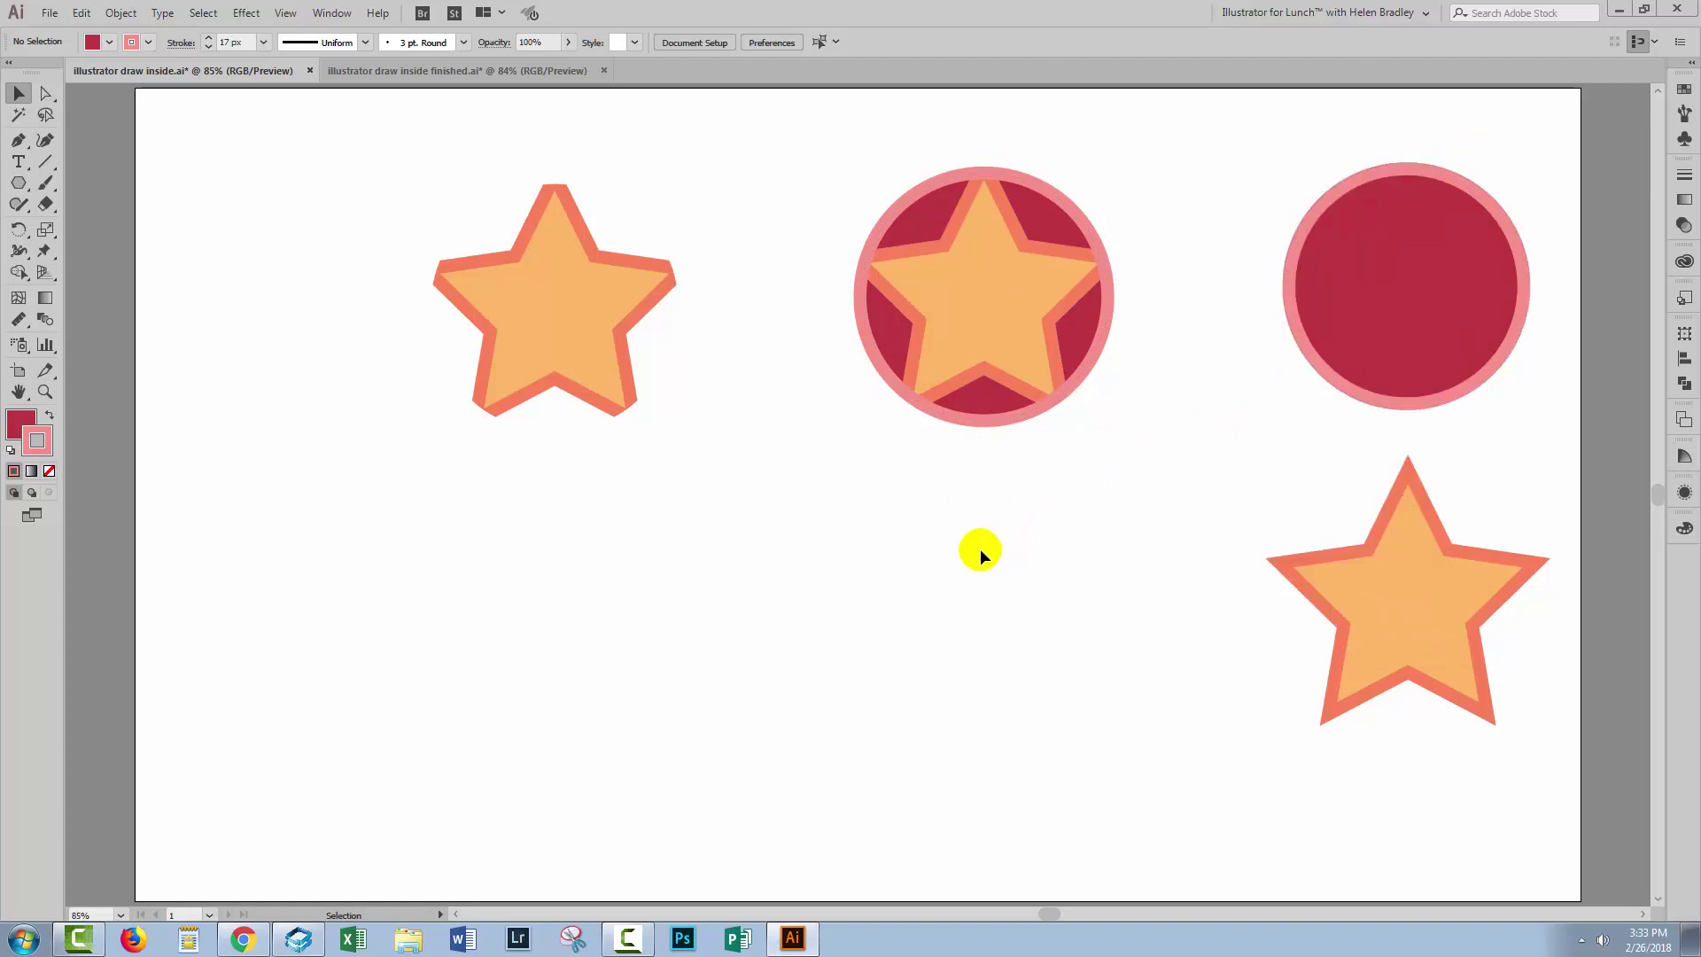
{"action": "left_click", "coordinate": [991, 426]}
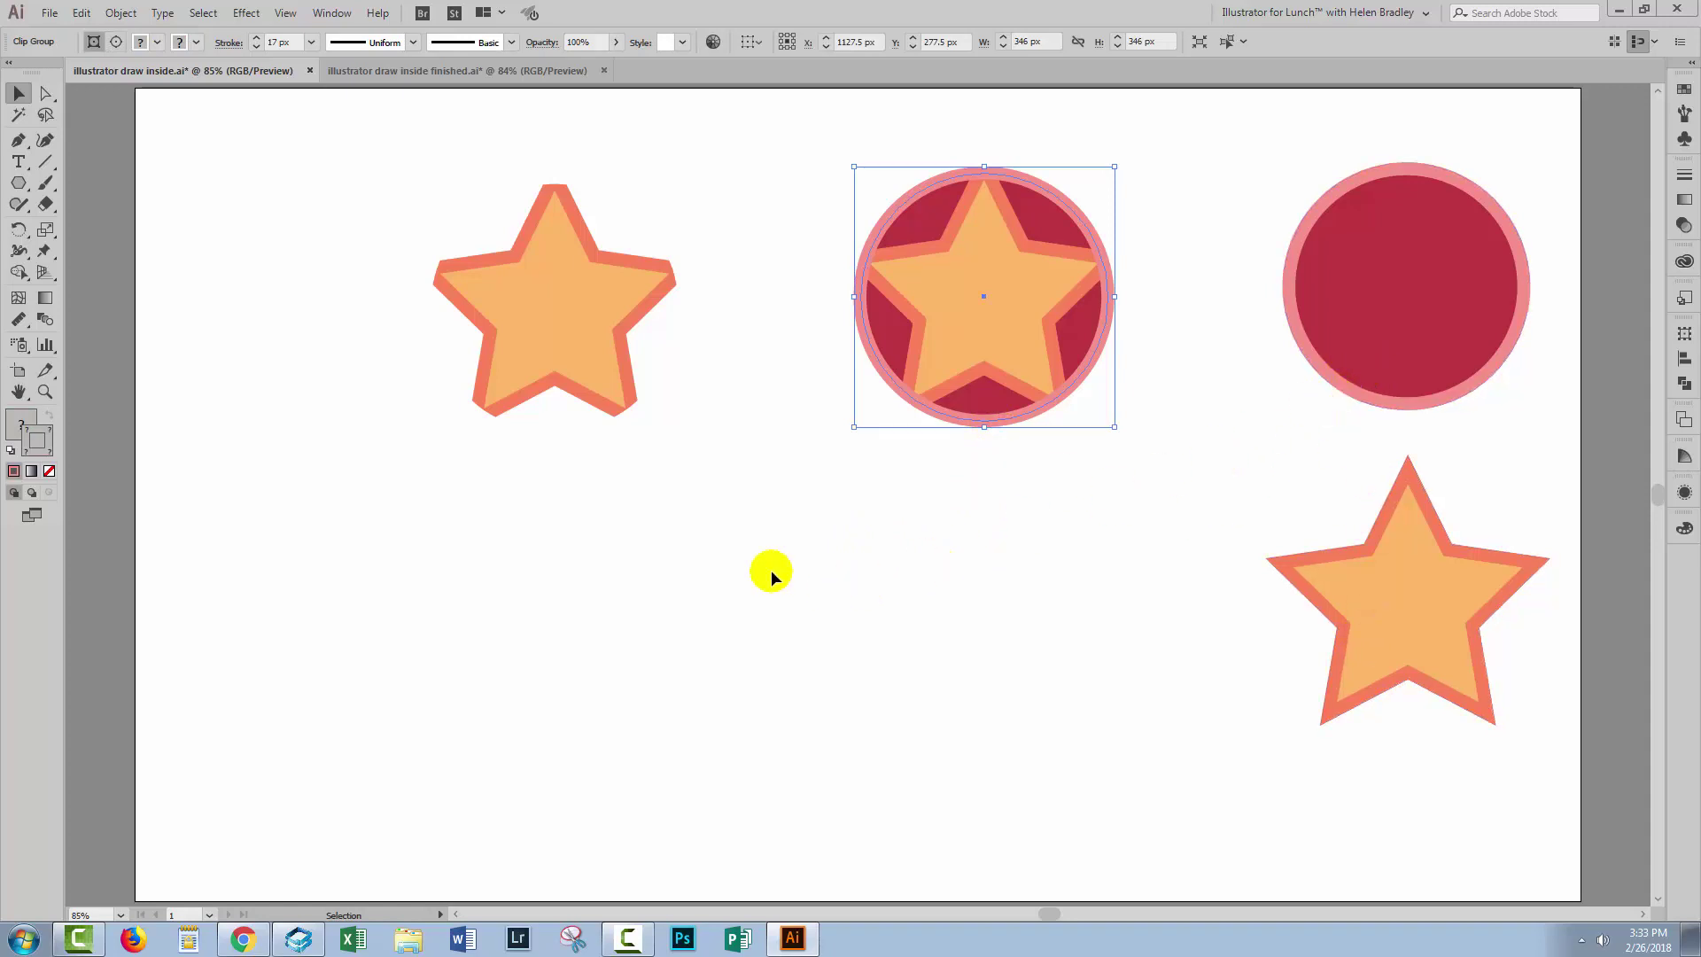
{"action": "left_click", "coordinate": [574, 403]}
{"action": "left_click", "coordinate": [562, 540]}
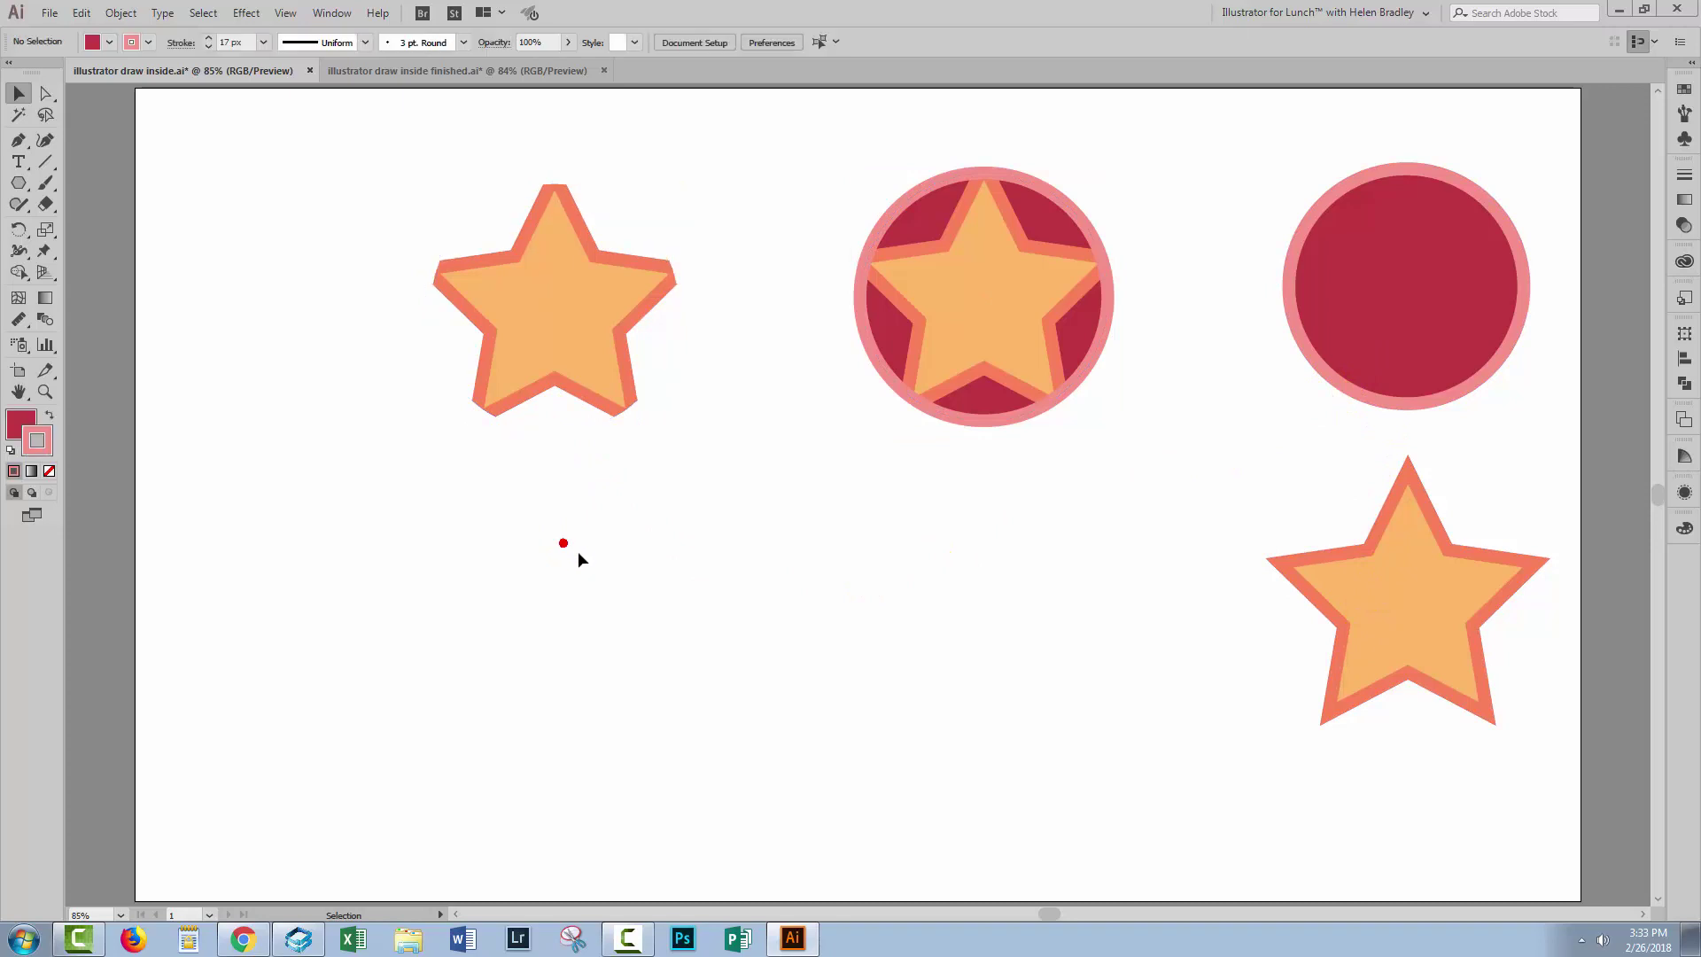
{"action": "left_click", "coordinate": [596, 349]}
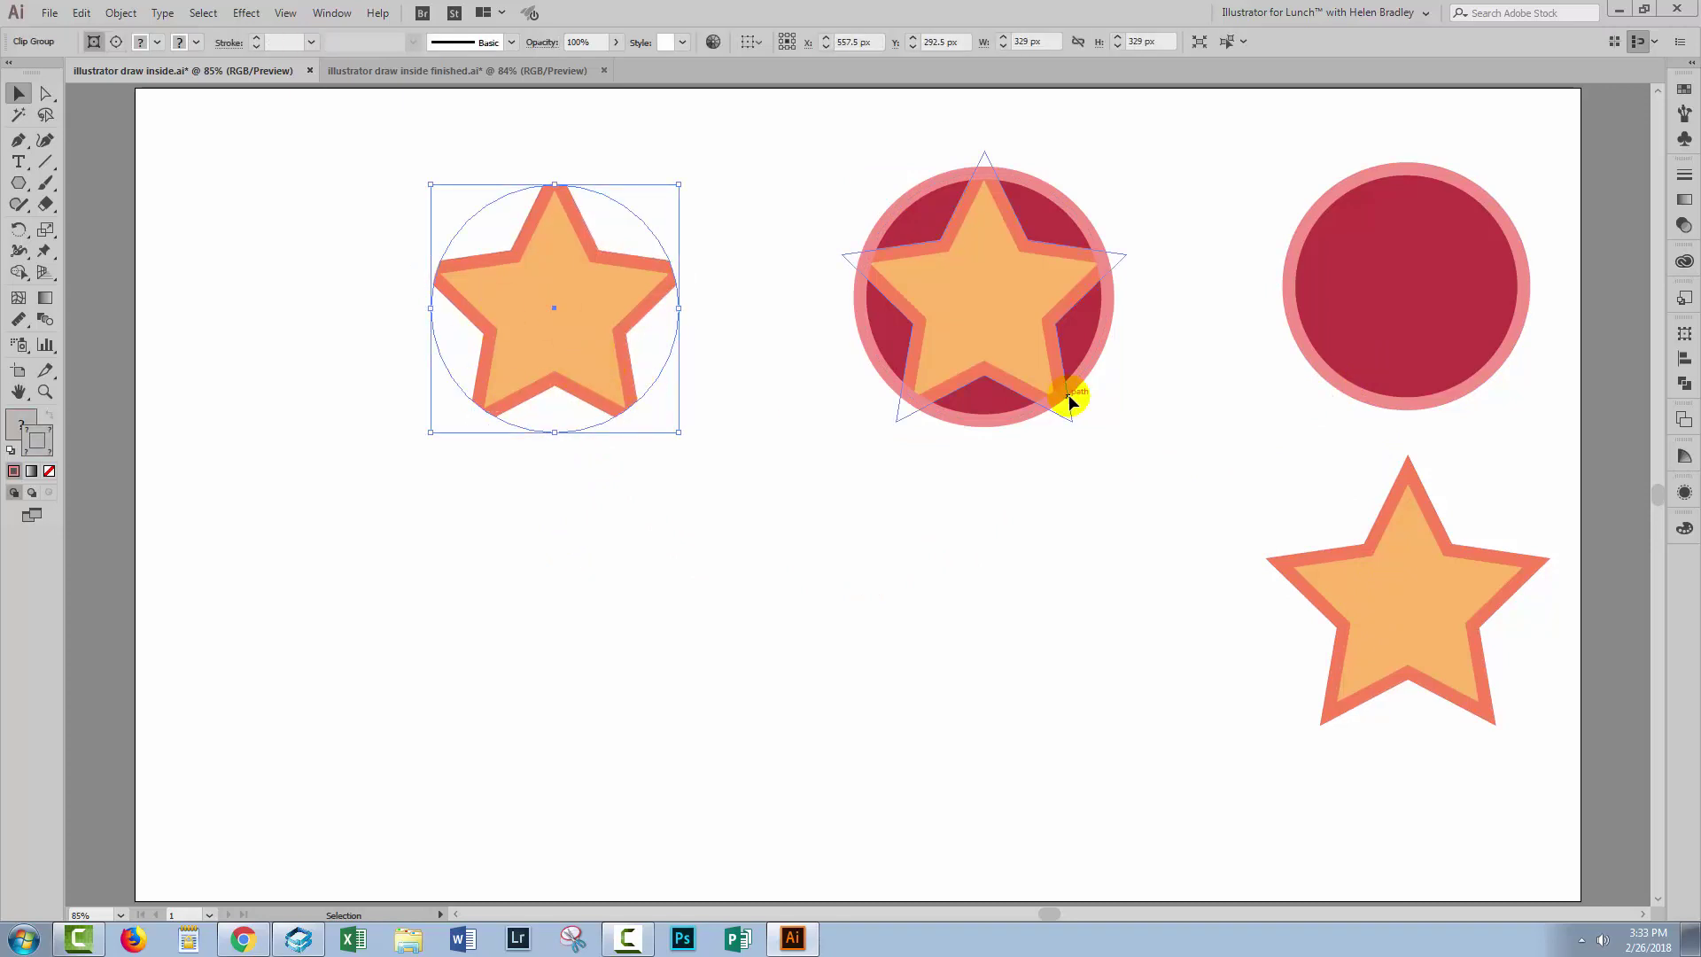
{"action": "left_click", "coordinate": [975, 353]}
{"action": "left_click", "coordinate": [976, 353]}
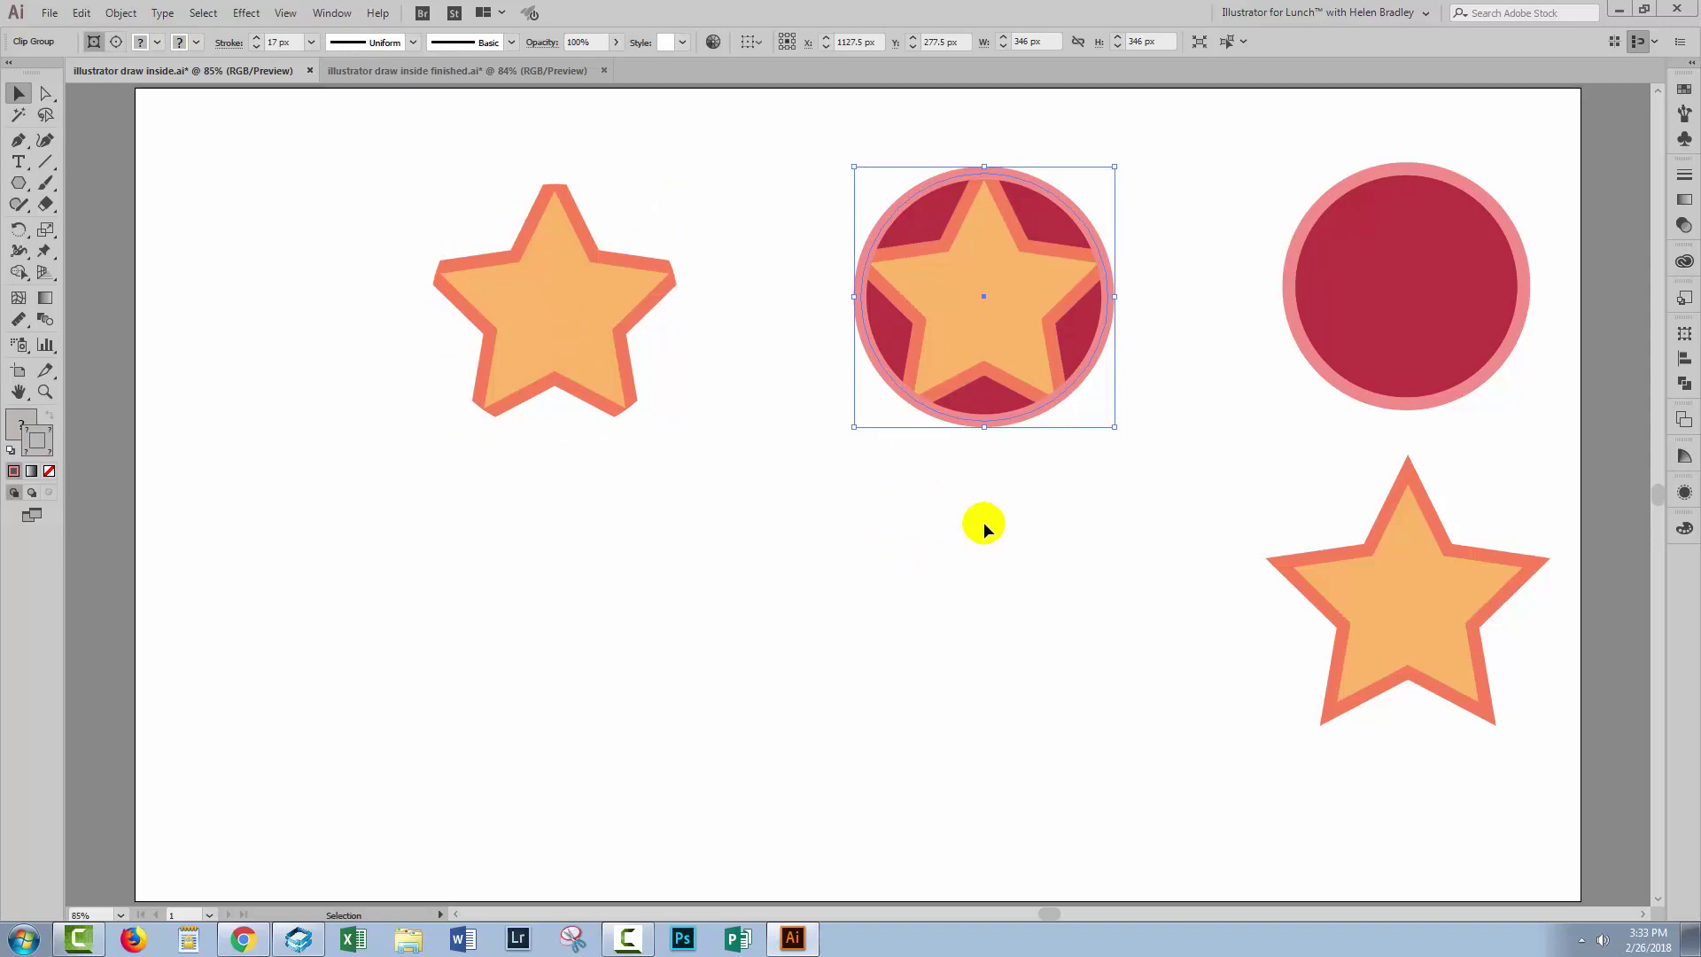
{"action": "left_click", "coordinate": [978, 523]}
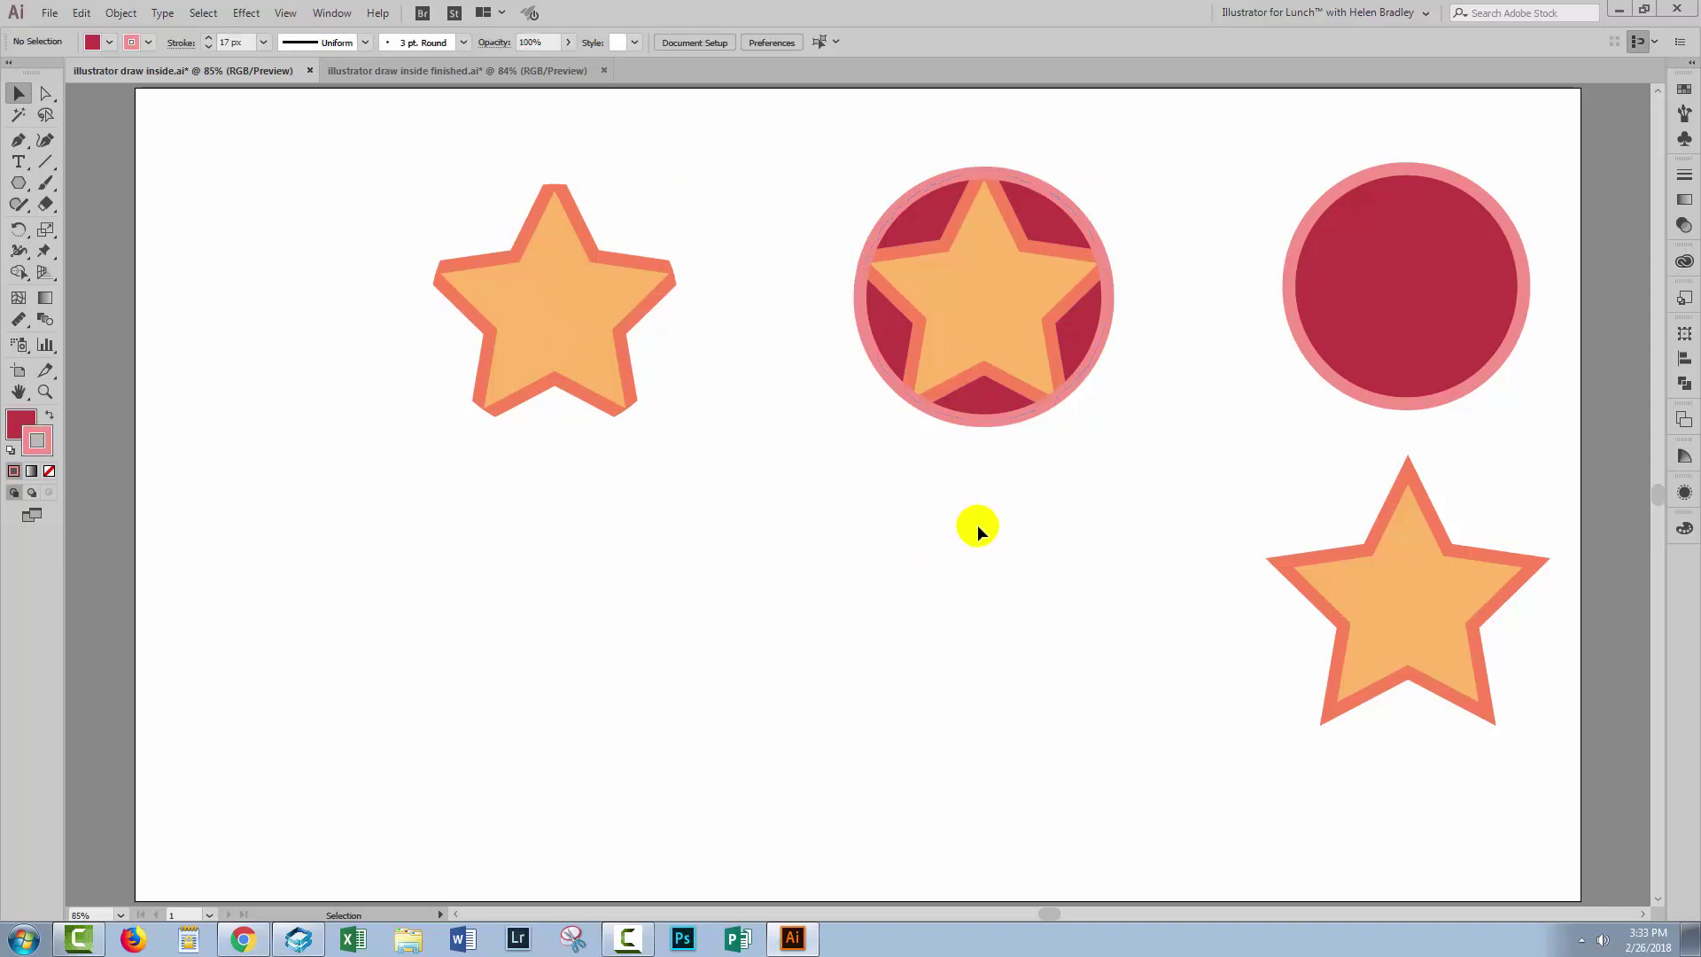